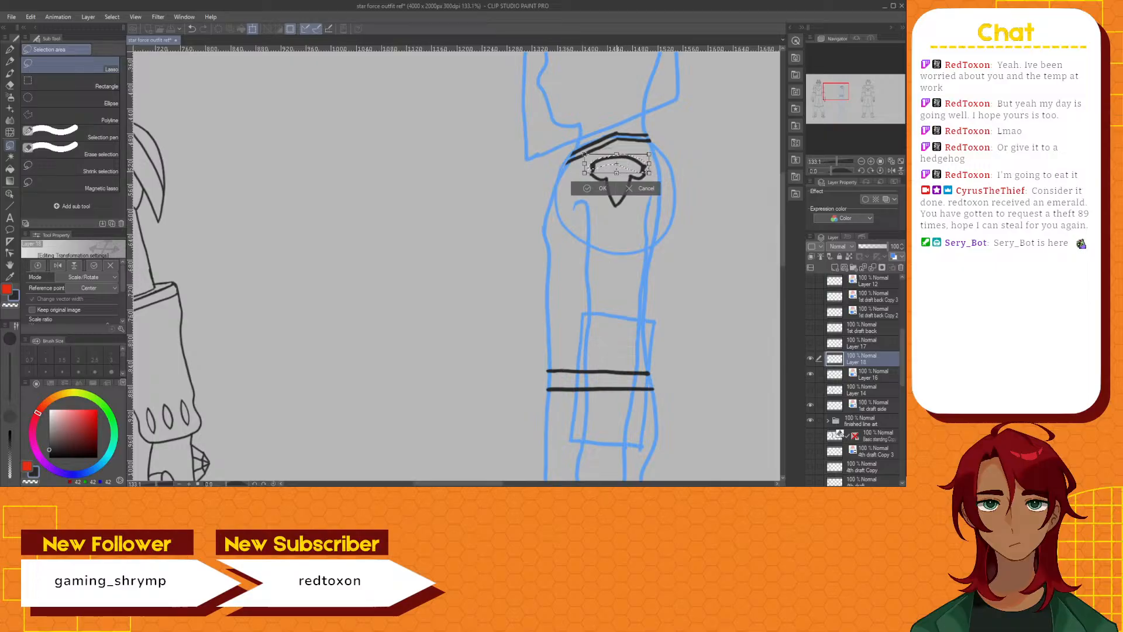
Apply the transformation of the shoulder emblem's upper part and touch up its outline with the pen and eraser
left_click(588, 188)
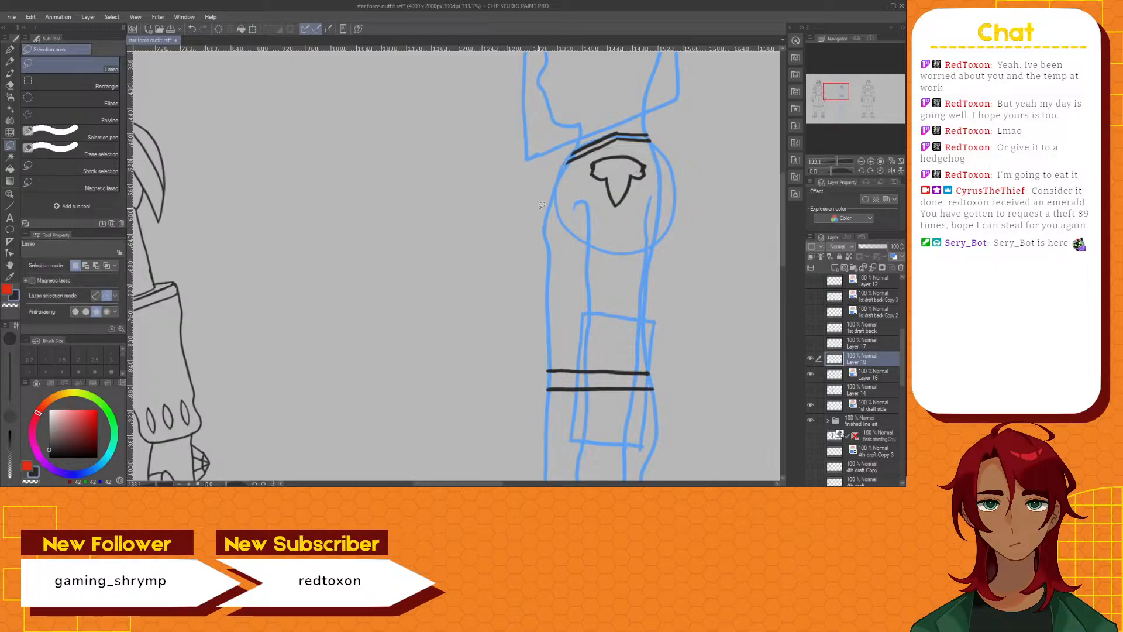
left_click(9, 86)
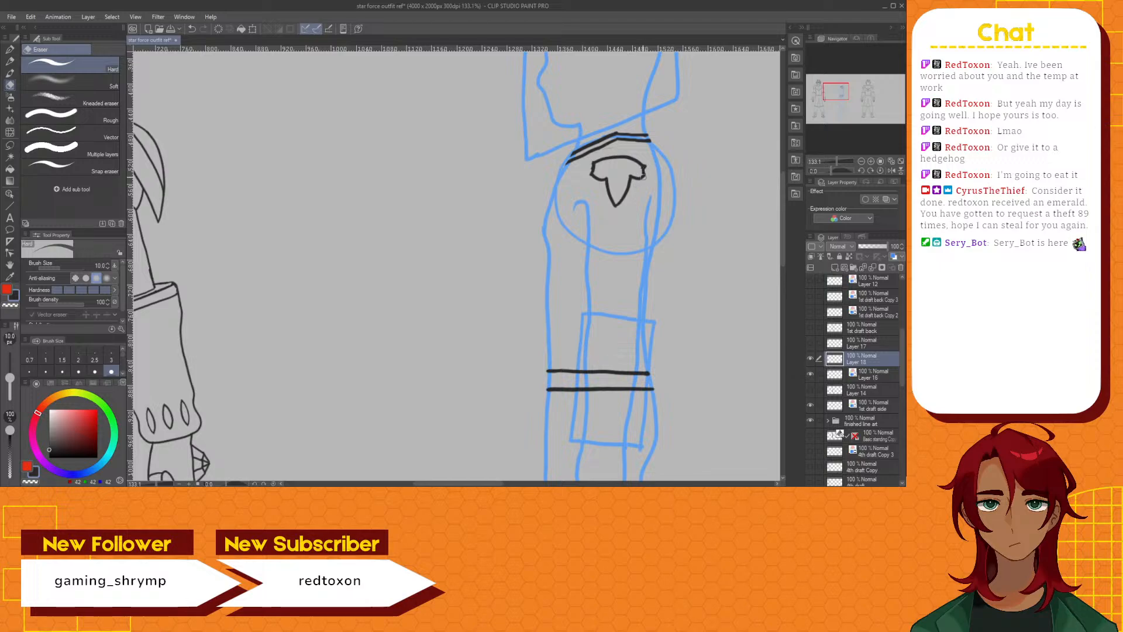
key("p")
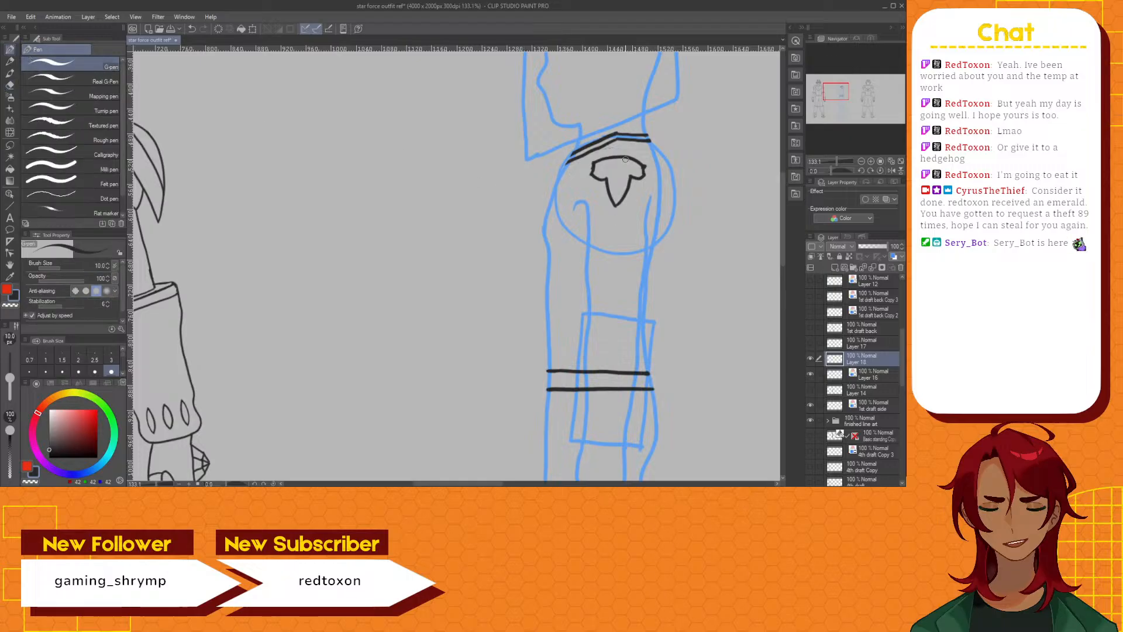
key("e")
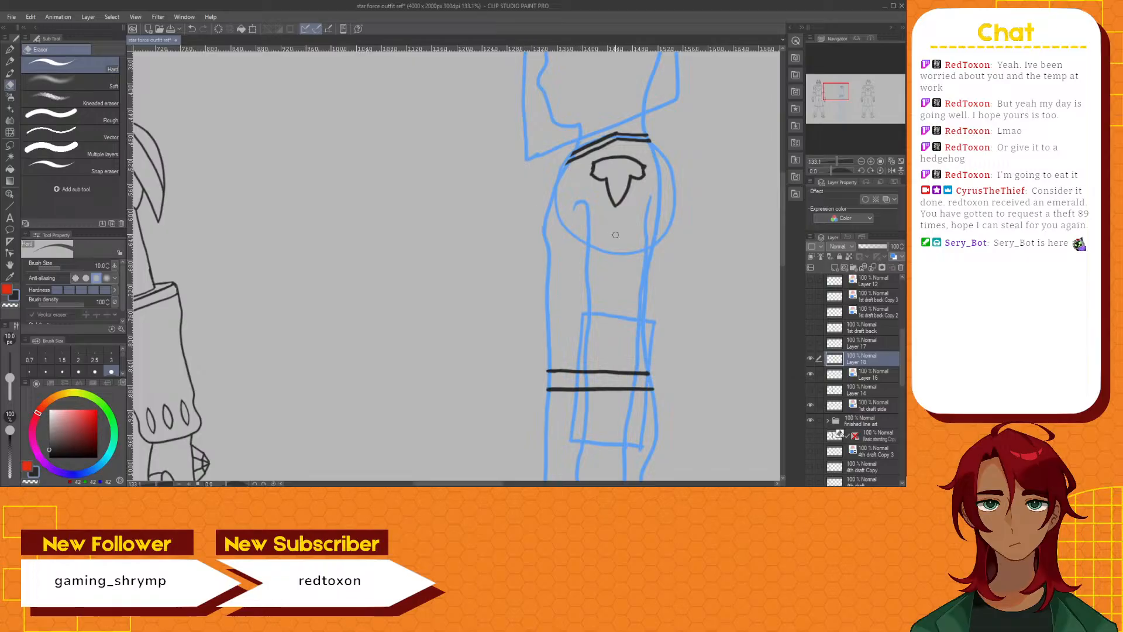
left_click(10, 50)
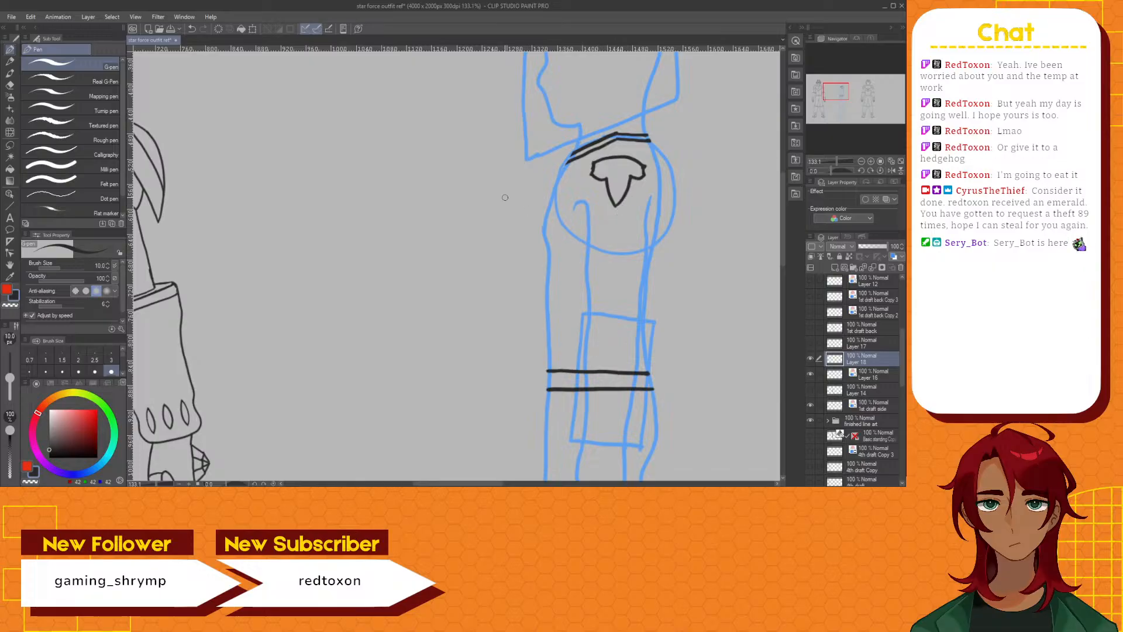
left_click(12, 85)
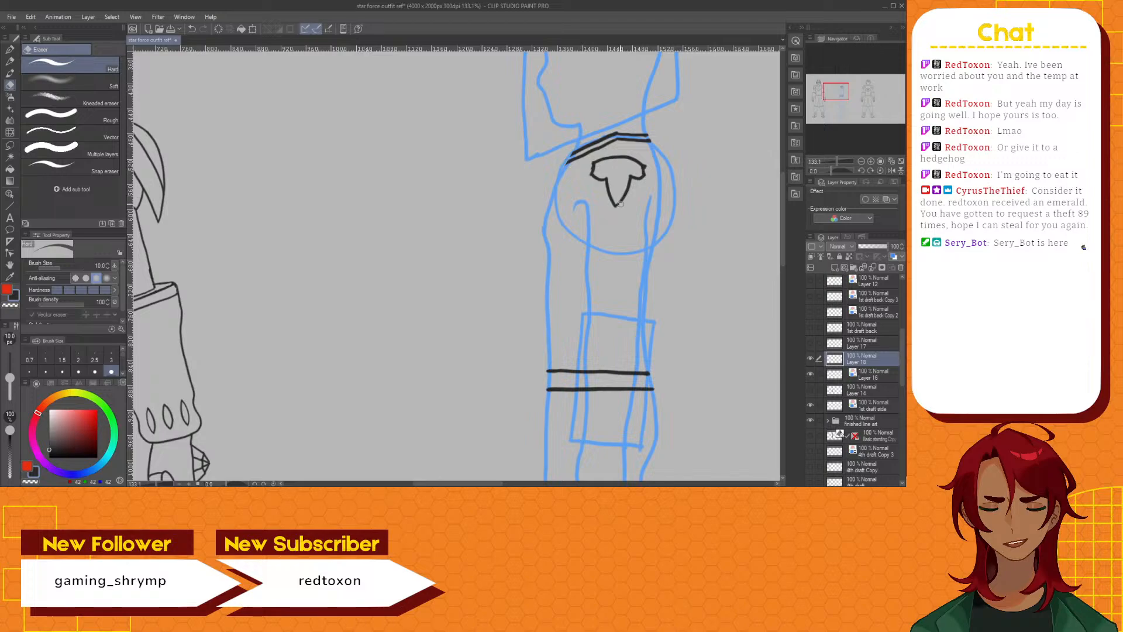
Erase the back half of the small shoulder emblem and redraw it in a mirrored view to match the front half
left_click_drag(620, 204, 645, 173)
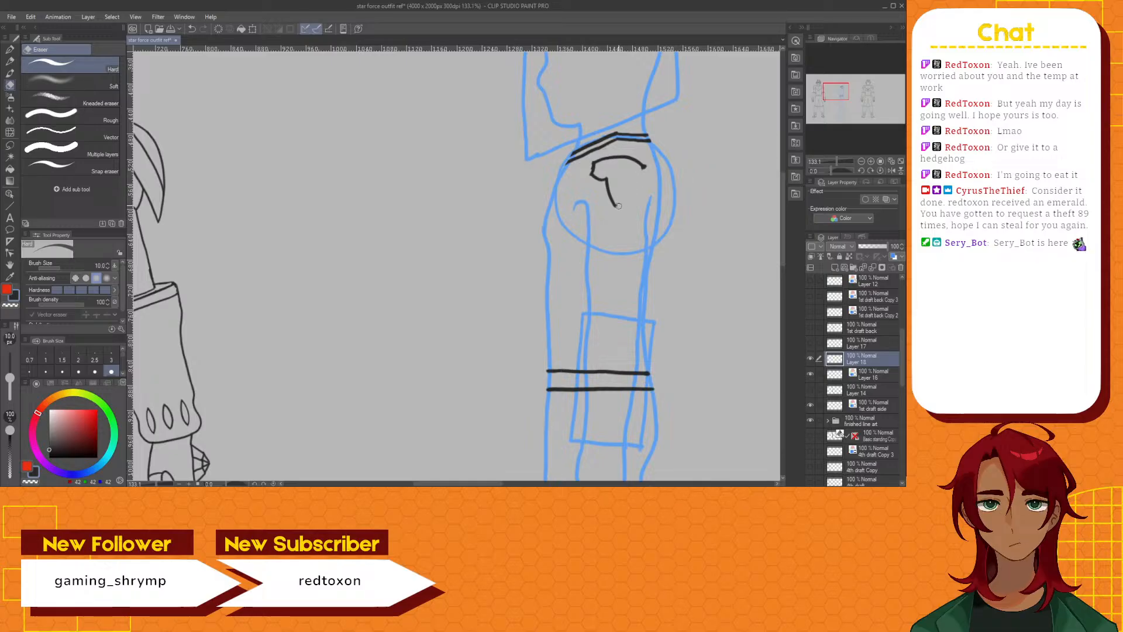
left_click(10, 49)
left_click(892, 170)
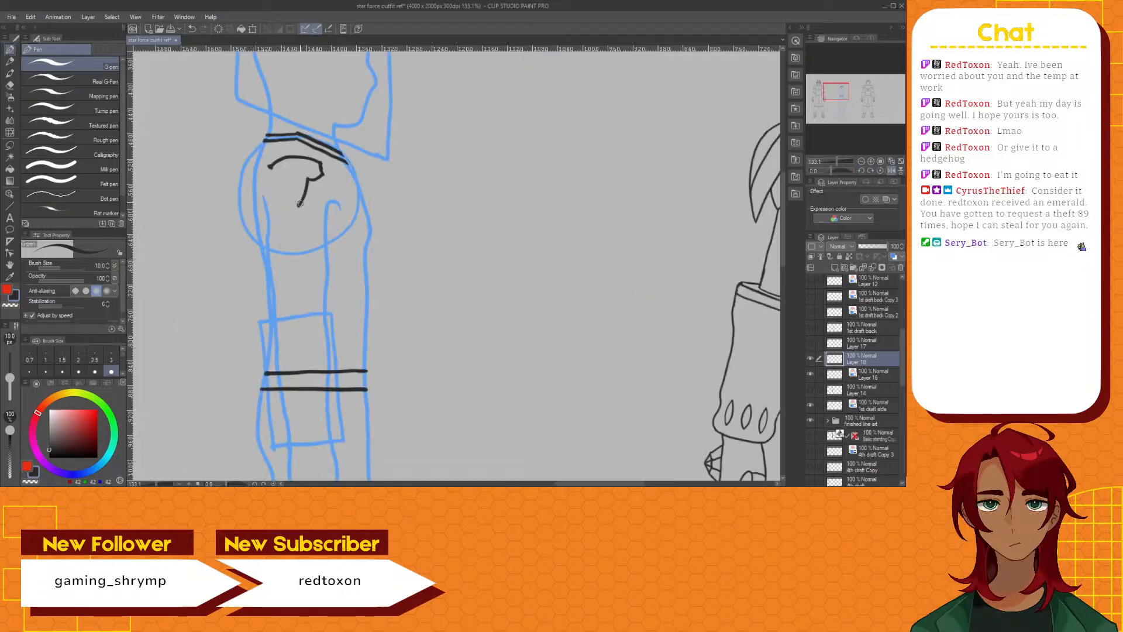
left_click_drag(299, 206, 287, 185)
mouse_move(288, 180)
left_mouse_down()
mouse_move(268, 179)
mouse_move(270, 167)
left_mouse_up()
key("ctrl+z")
key("ctrl+z")
left_click_drag(286, 183, 270, 168)
key("ctrl+z")
key("ctrl+z")
left_click_drag(283, 183, 268, 167)
left_click(891, 170)
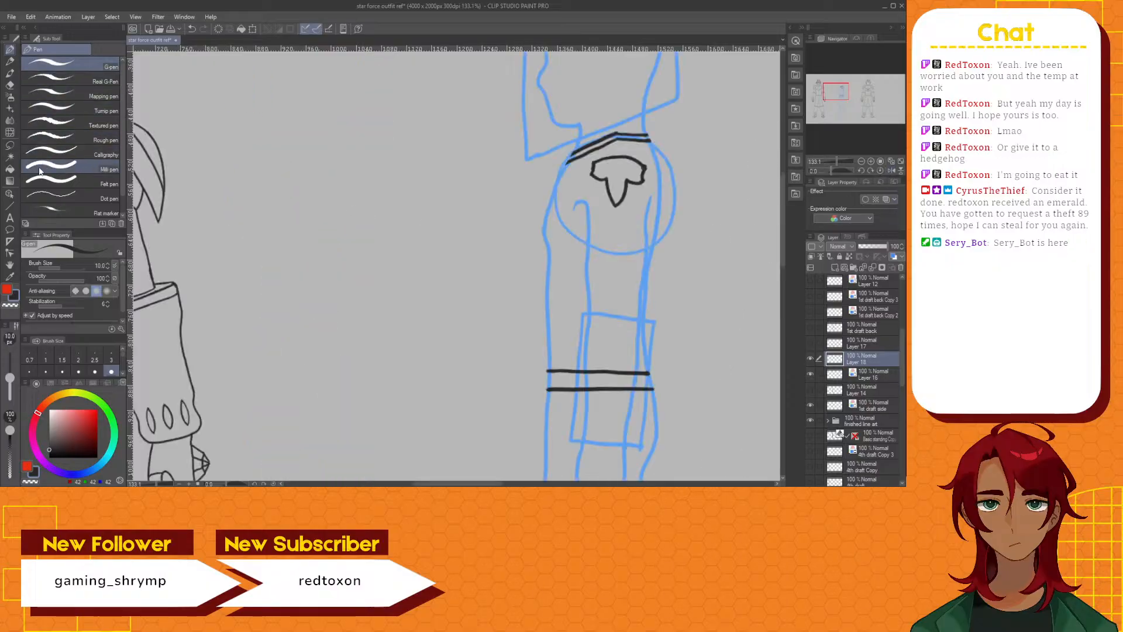
Lasso the shoulder emblem's upper part, move it slightly up toward the collar and reconnect it to the pointed tip
left_click(8, 148)
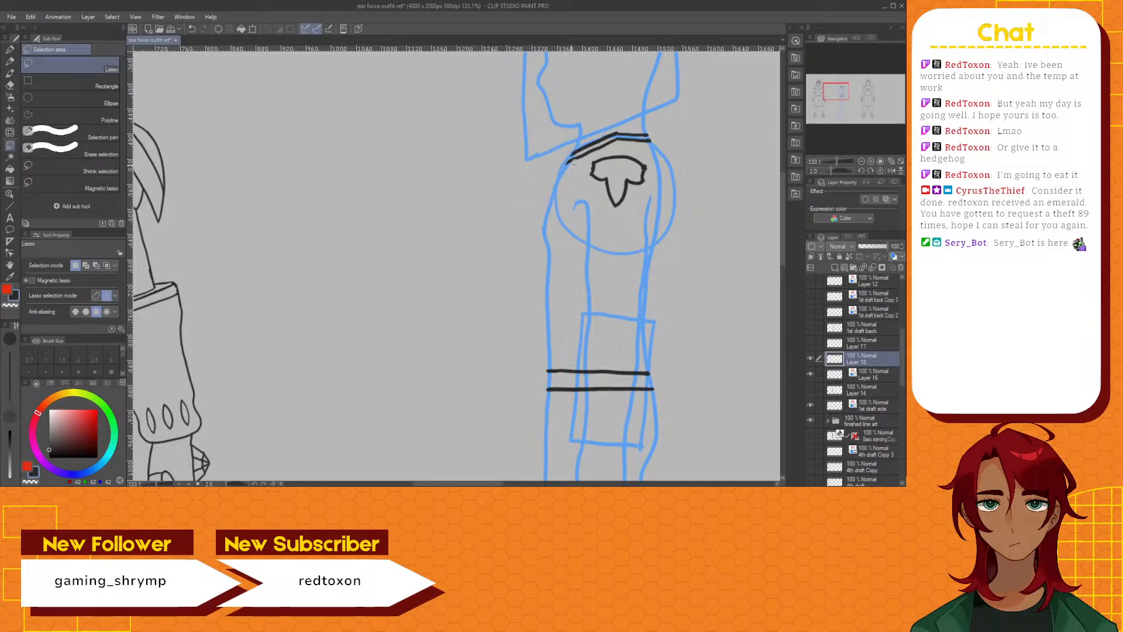
scroll(571, 184, "down", 1)
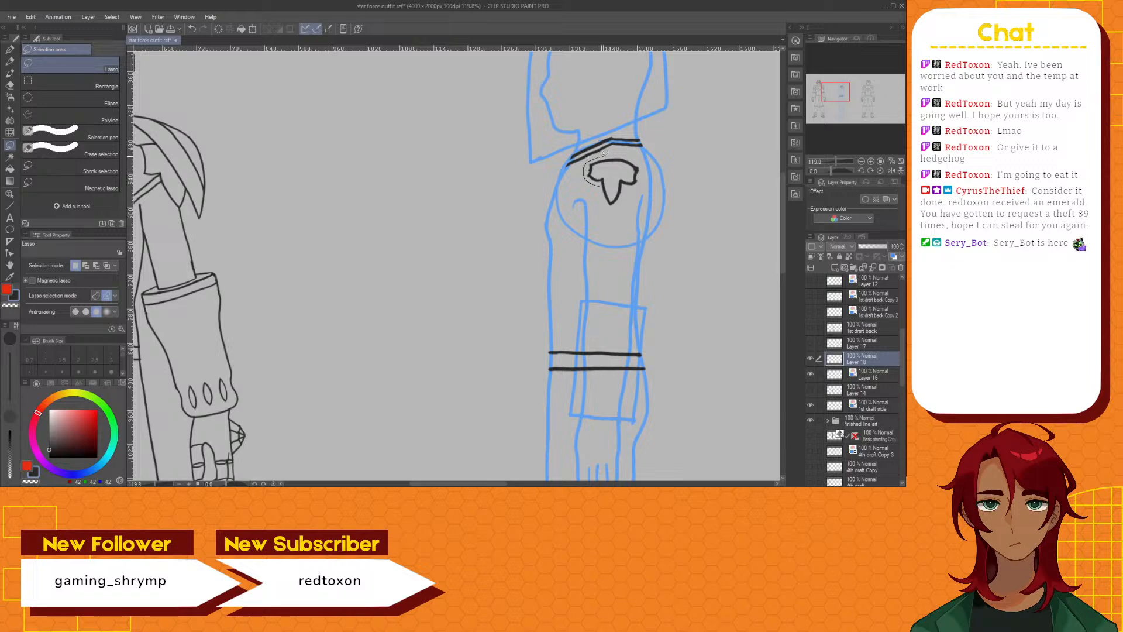
mouse_move(603, 155)
left_mouse_down()
mouse_move(627, 156)
mouse_move(641, 175)
mouse_move(610, 187)
left_mouse_up()
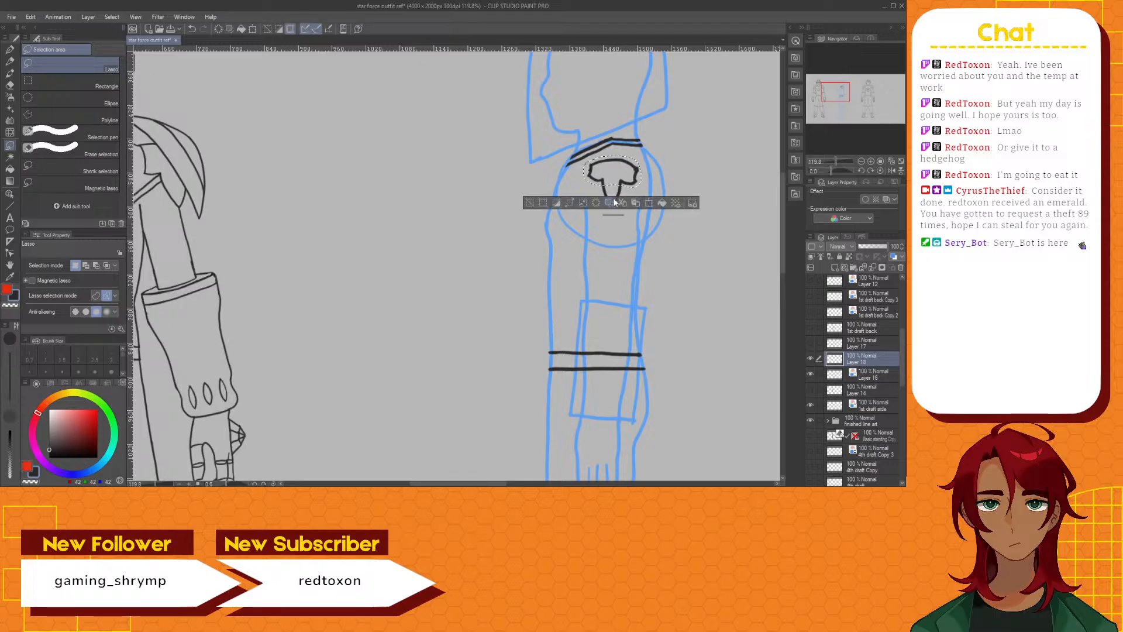
left_click(649, 202)
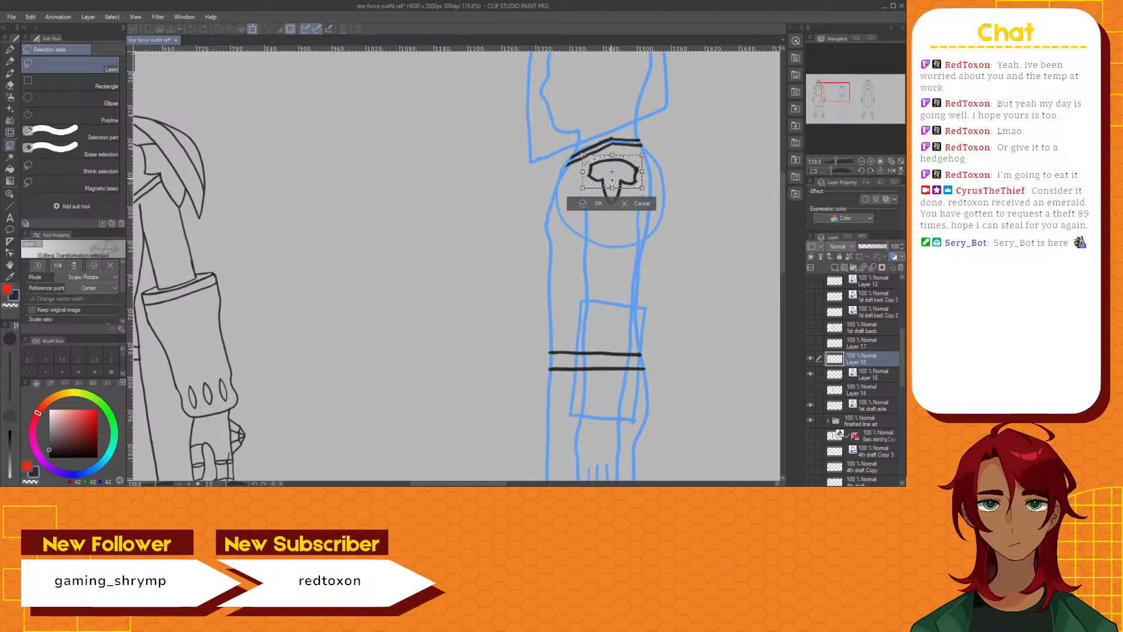
left_click_drag(621, 170, 622, 165)
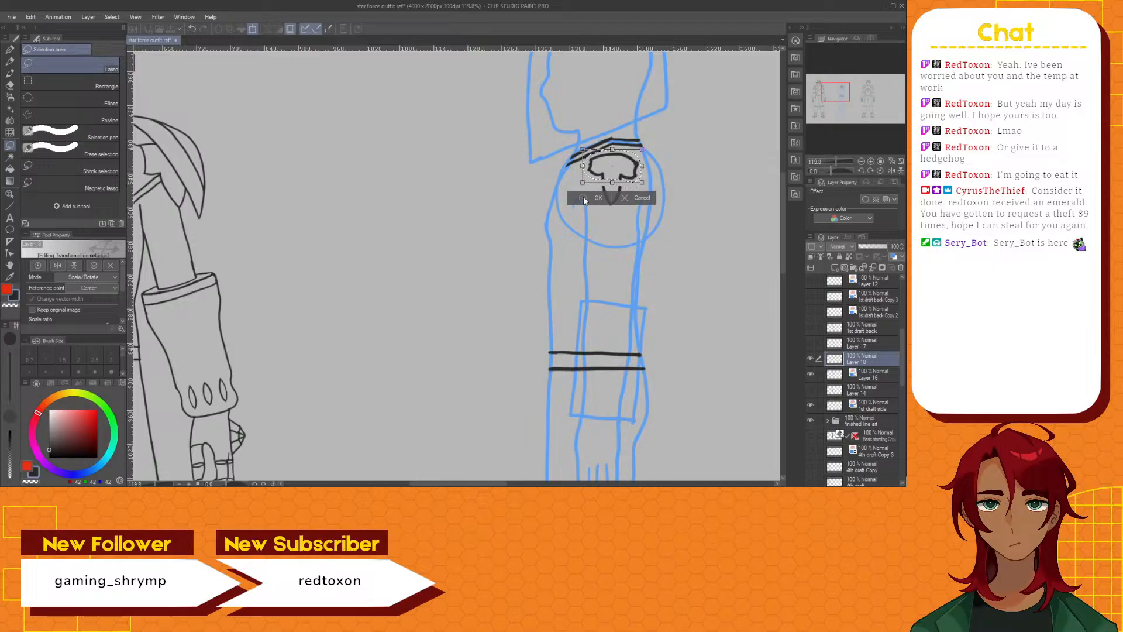
left_click(592, 198)
left_click(528, 198)
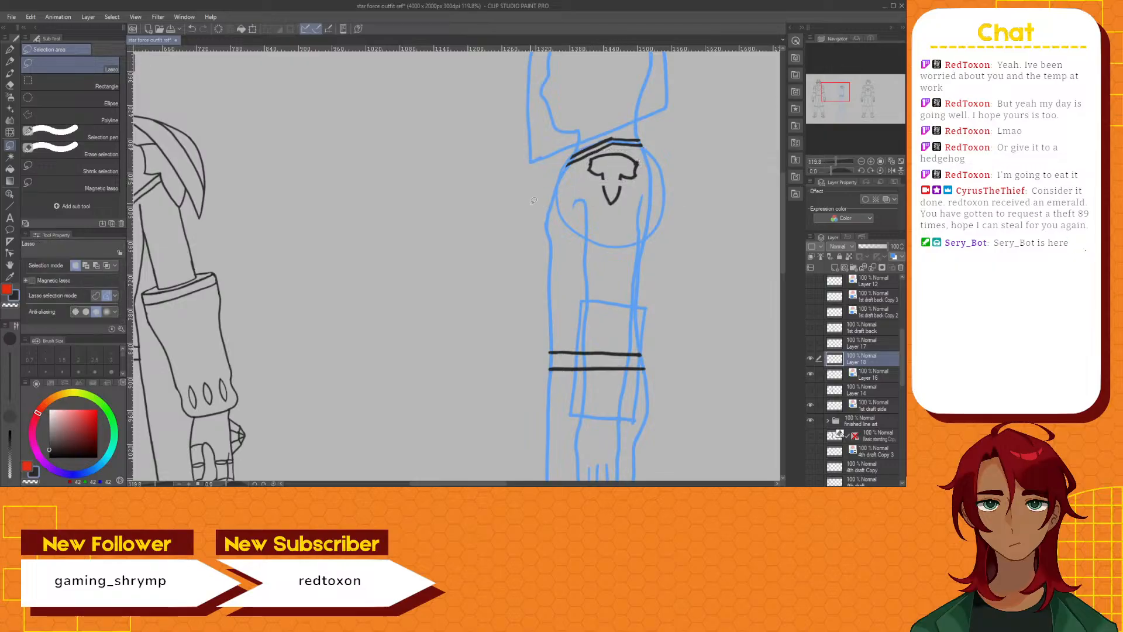
key("p")
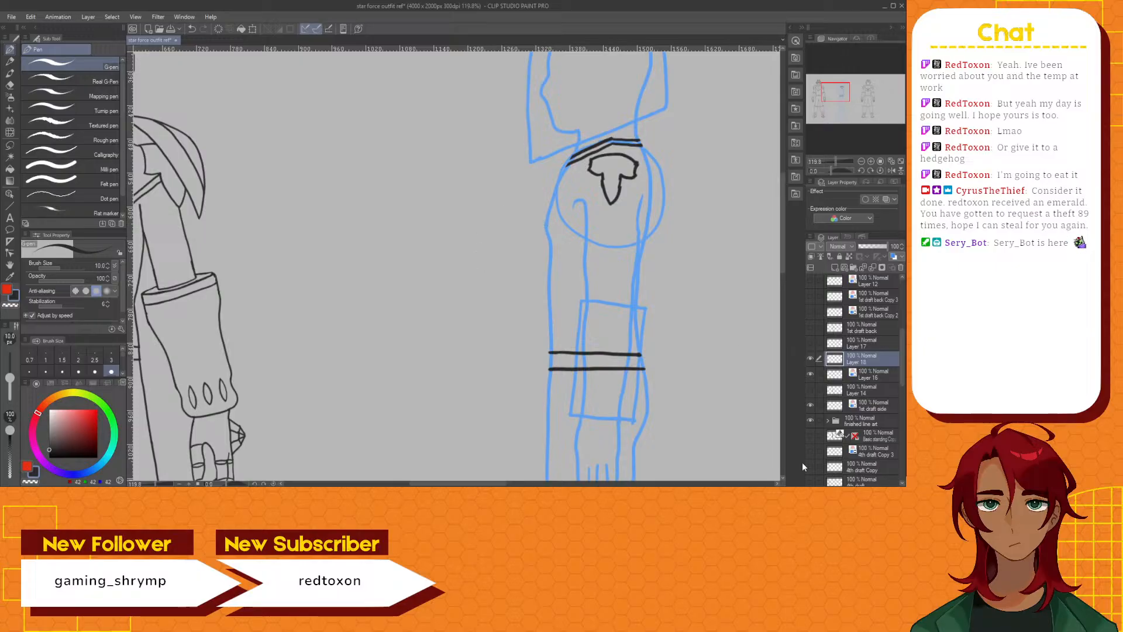
Show the side-view mannequin layer and draw a diagonal line from the shoulder emblem down to the front of the chest
left_click(810, 436)
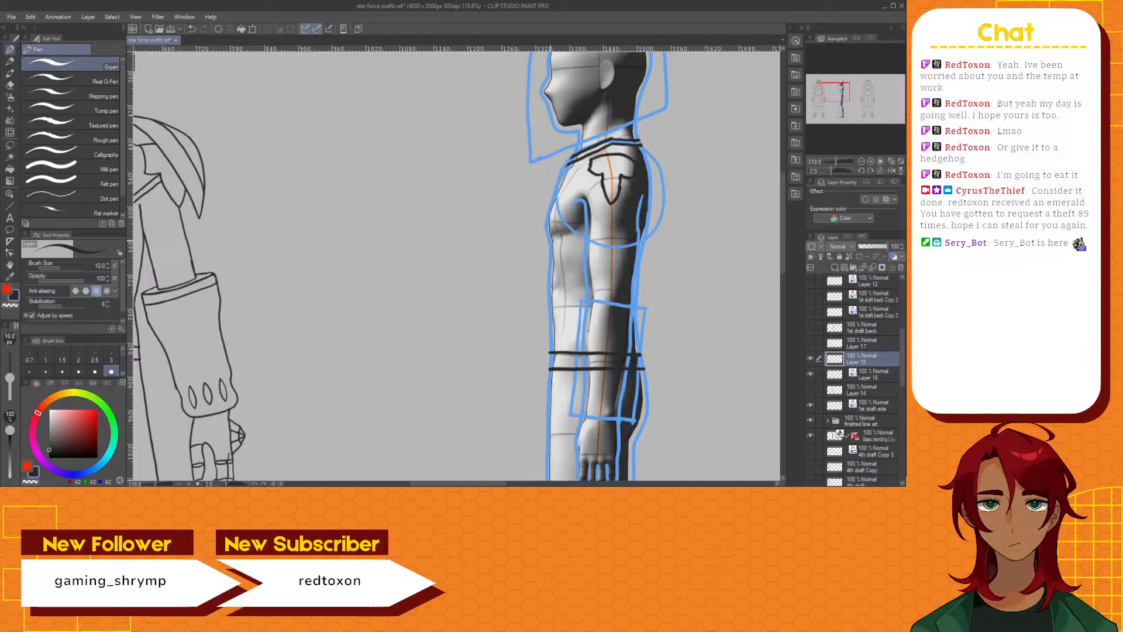
left_click_drag(551, 239, 598, 181)
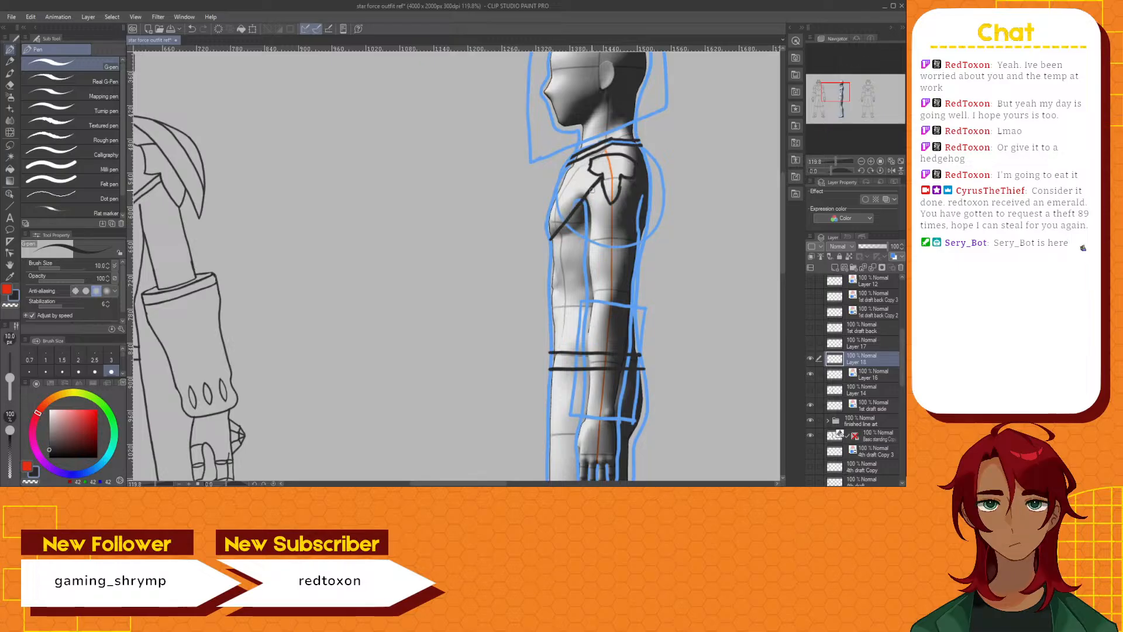
key("ctrl+z")
left_click_drag(590, 184, 546, 230)
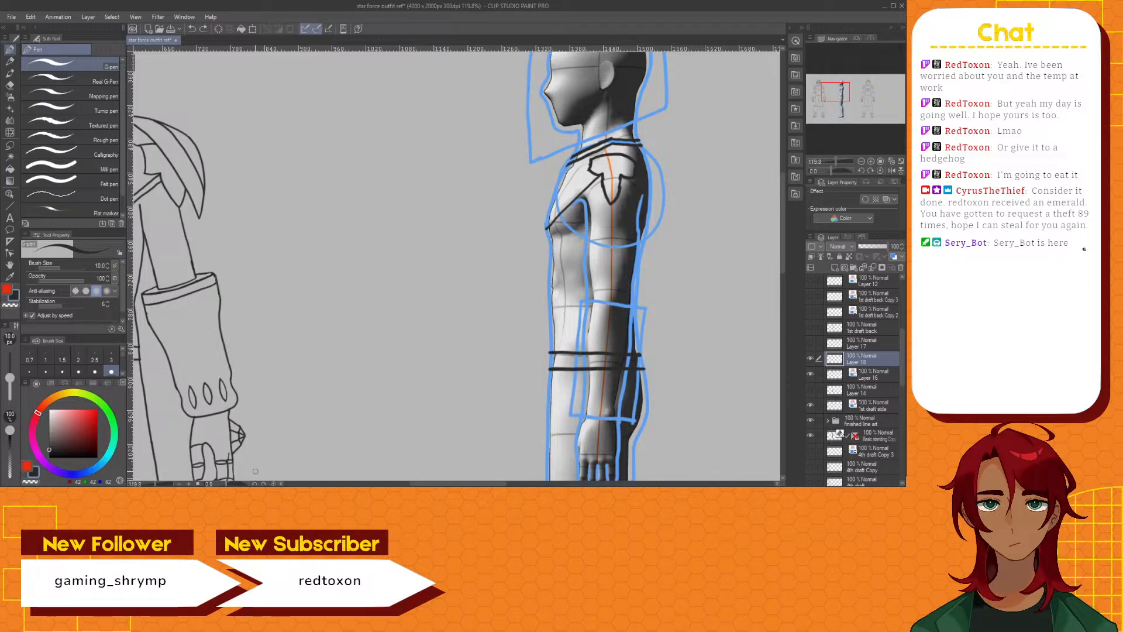
Try to redraw the diagonal chest line with the canvas rotated
left_click_drag(228, 483, 220, 485)
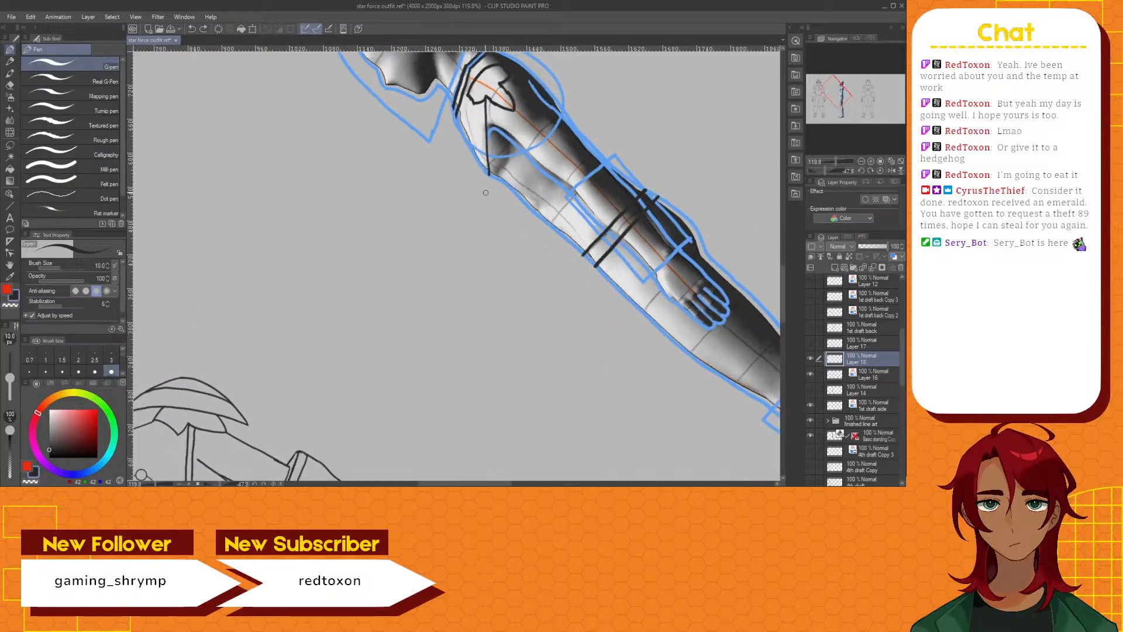
left_click_drag(493, 176, 485, 97)
key("ctrl+z")
left_click_drag(782, 289, 782, 273)
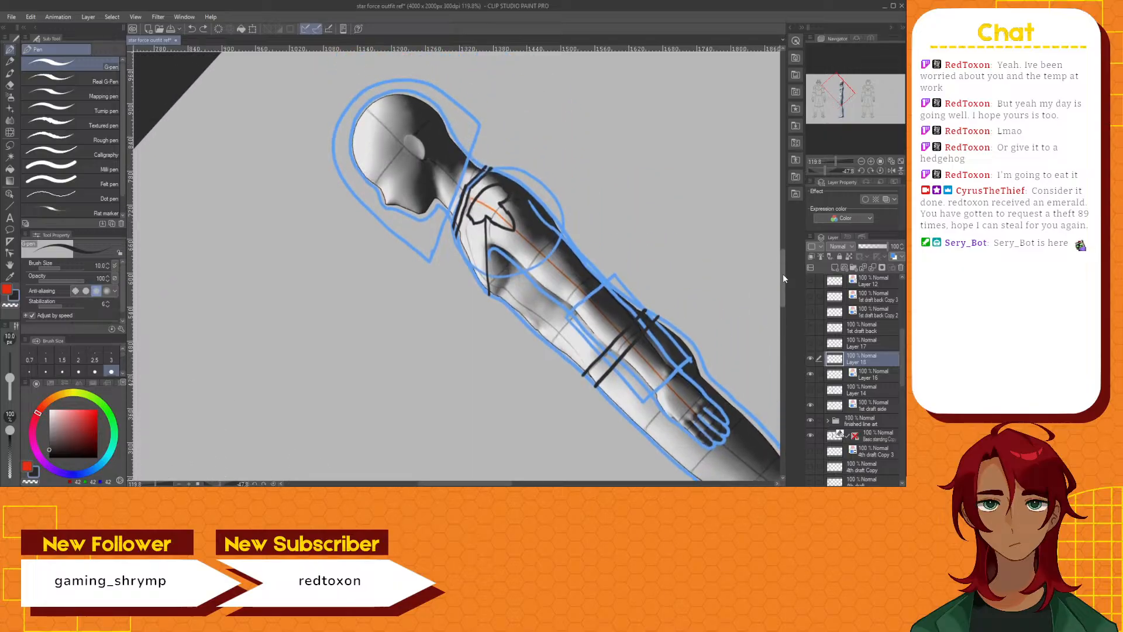
scroll(533, 207, "up", 2)
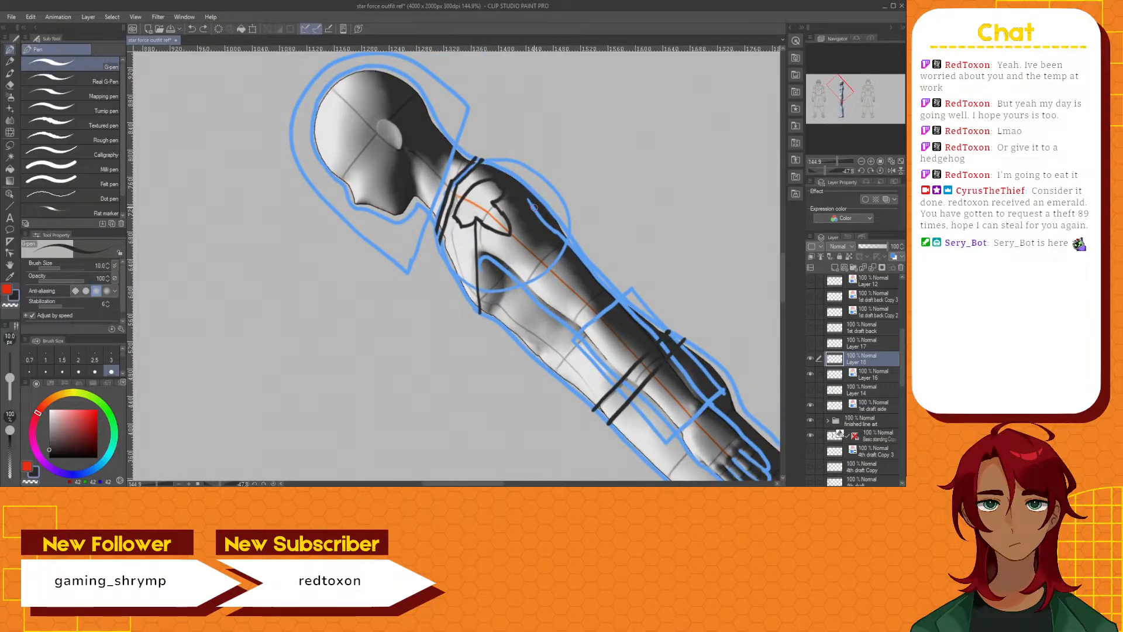
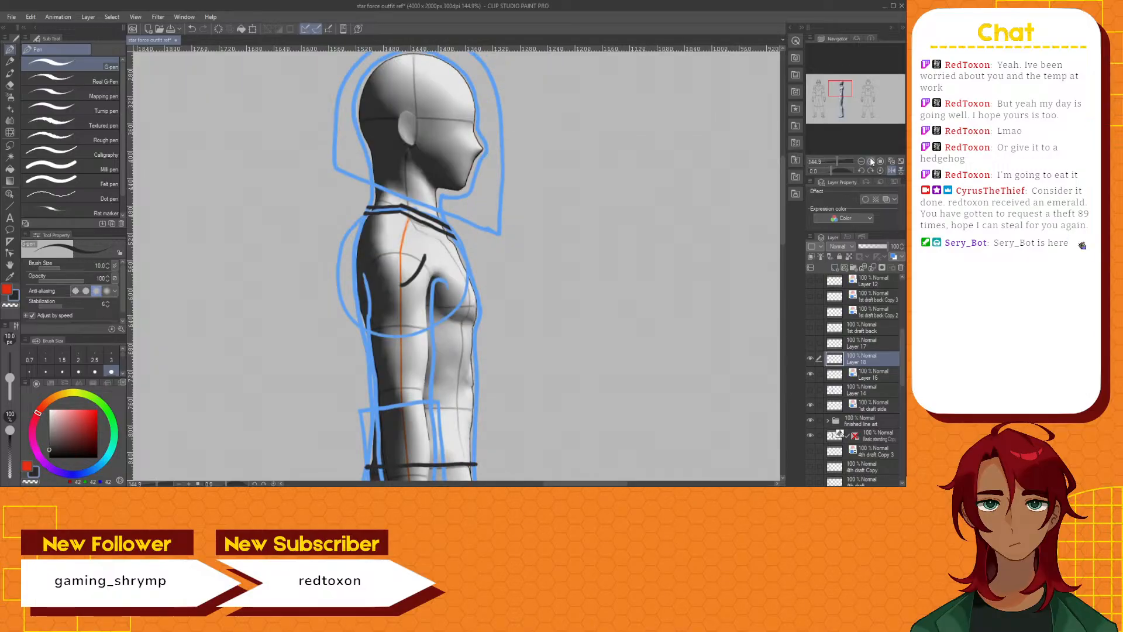
Continue the larger shoulder emblem's outline from its front point up to the top of the shoulder
left_click(892, 172)
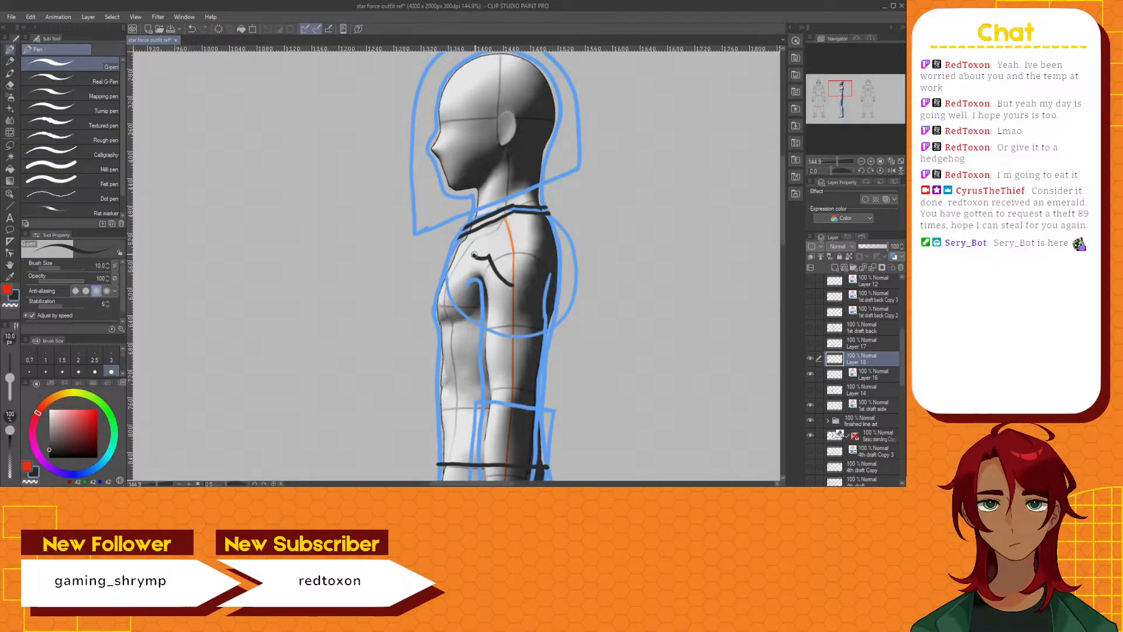
mouse_move(474, 255)
left_mouse_down()
mouse_move(489, 230)
mouse_move(514, 225)
left_mouse_up()
left_click(890, 170)
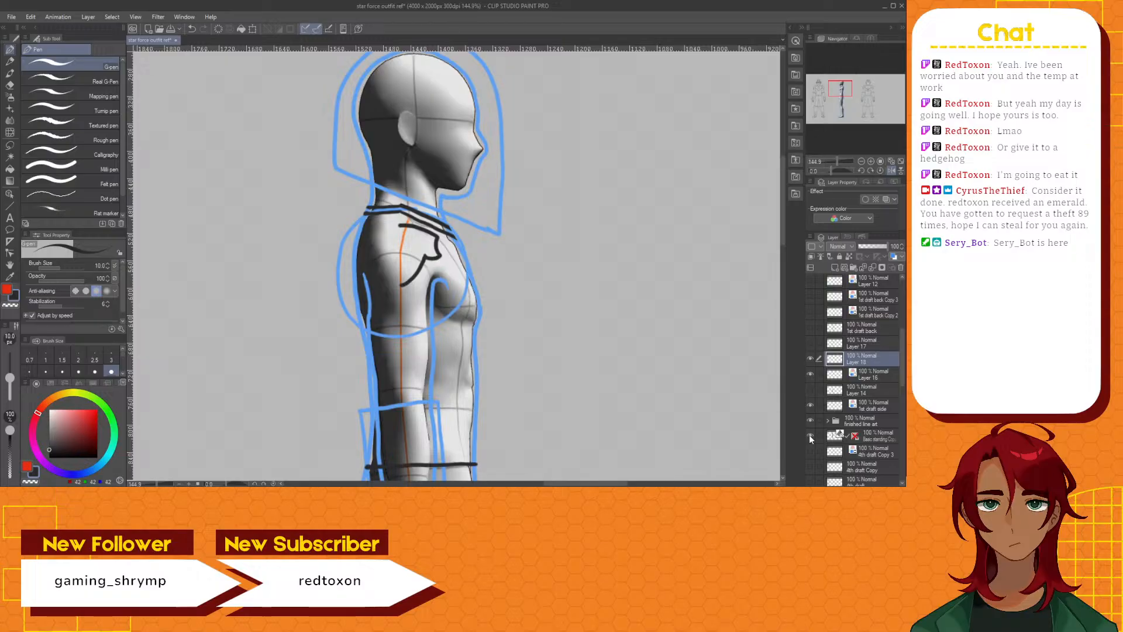
Hide the side-view mannequin, close the shoulder emblem with a matching back half, and show the mannequin again
left_click(809, 436)
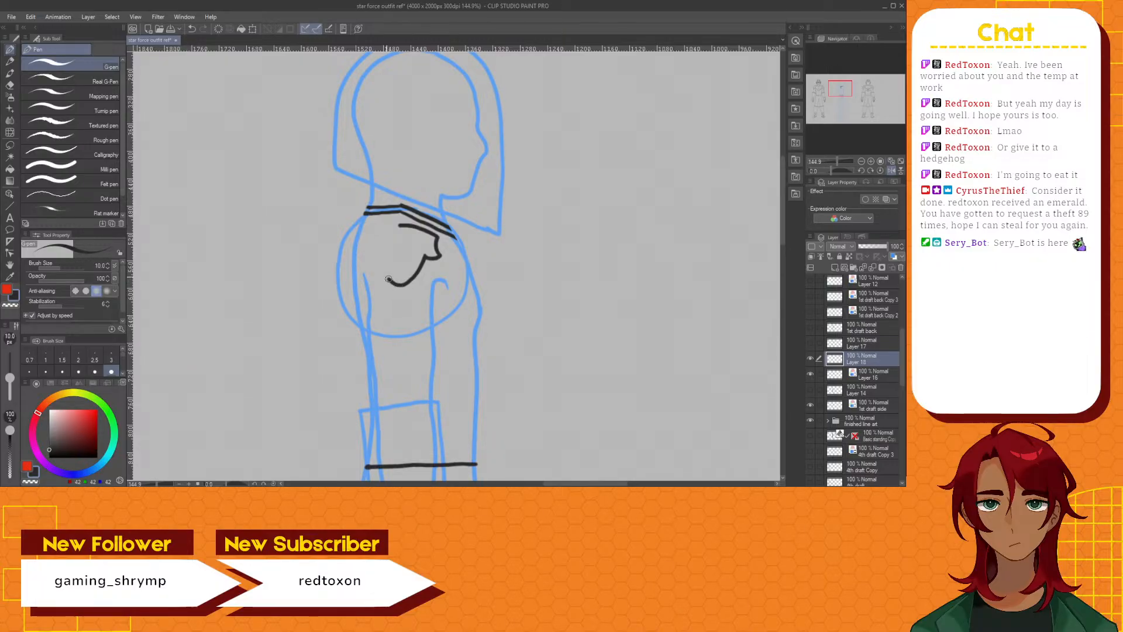
mouse_move(388, 279)
left_mouse_down()
mouse_move(376, 258)
mouse_move(358, 260)
mouse_move(361, 237)
mouse_move(401, 224)
left_mouse_up()
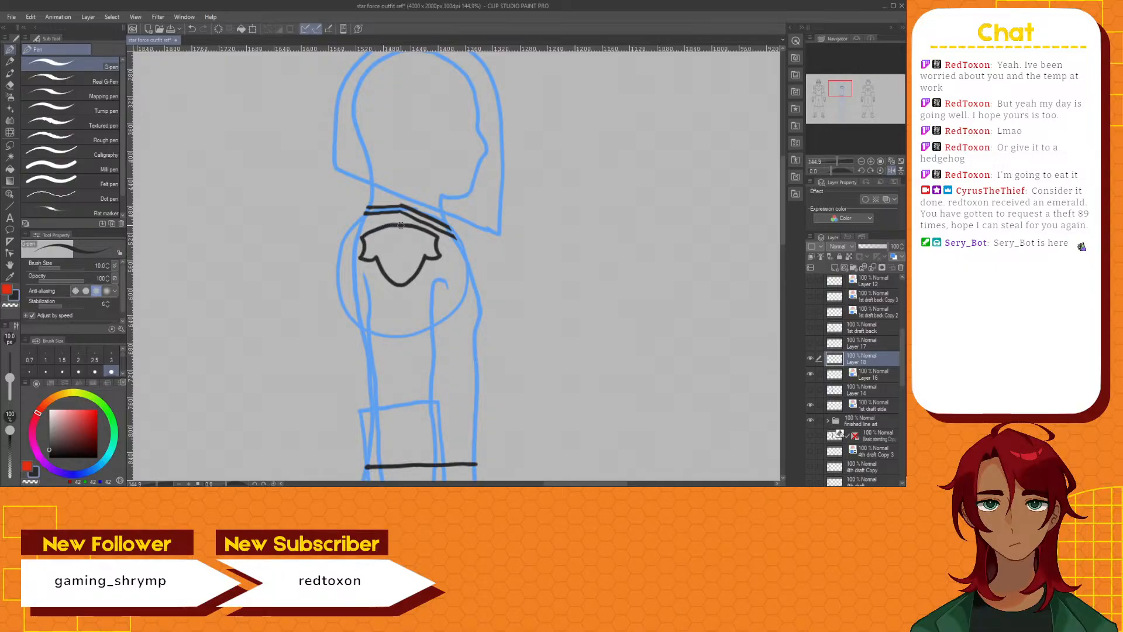
left_click(810, 436)
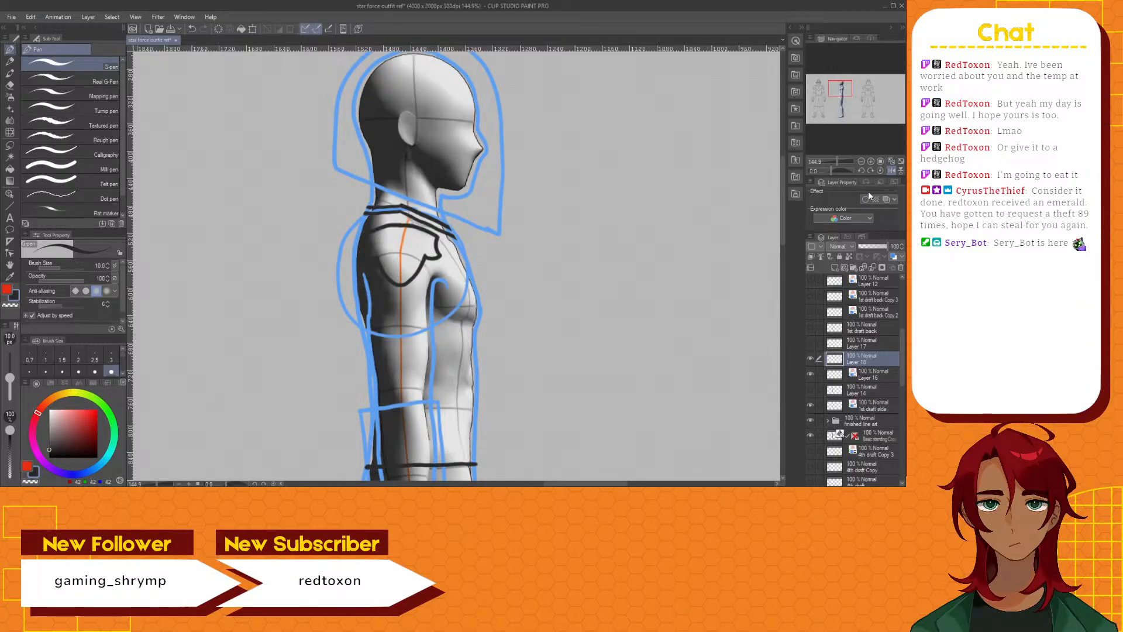
left_click(892, 170)
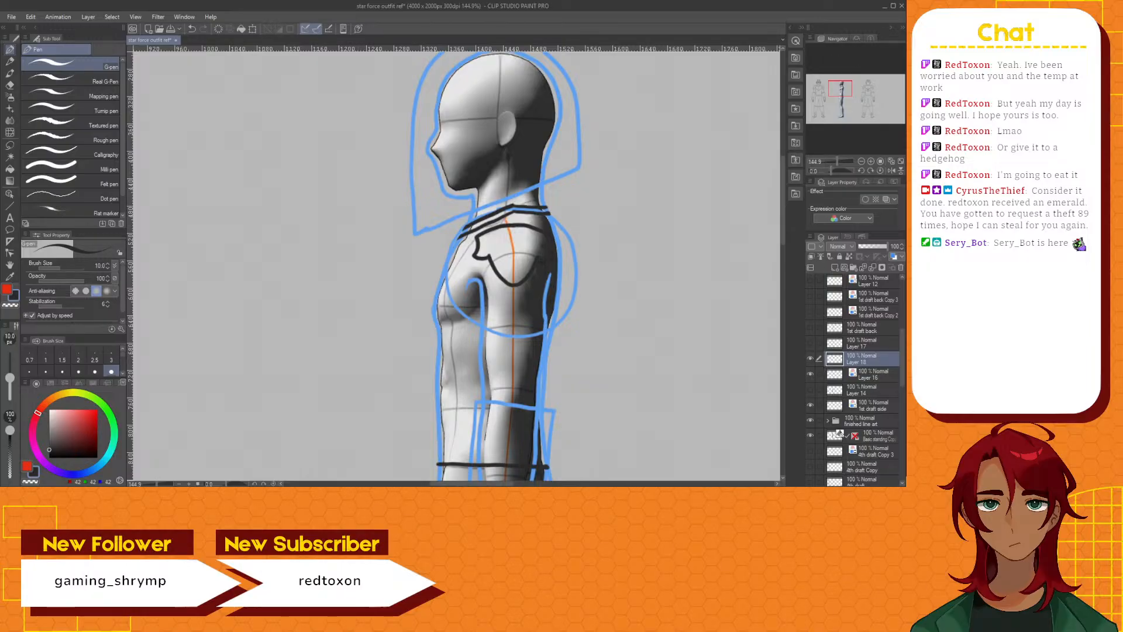
Show the mannequin layer beneath the front-view line art as a reference for the shoulder armour
mouse_move(498, 484)
left_mouse_down()
mouse_move(462, 481)
mouse_move(484, 478)
left_mouse_up()
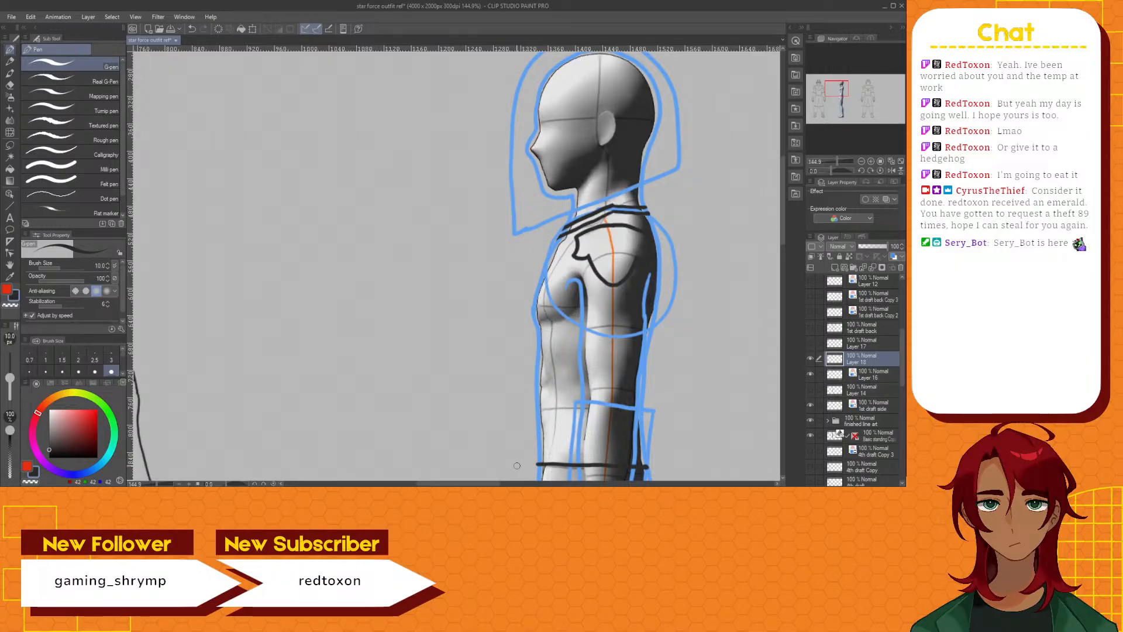
mouse_move(493, 484)
left_mouse_down()
mouse_move(462, 479)
mouse_move(502, 473)
left_mouse_up()
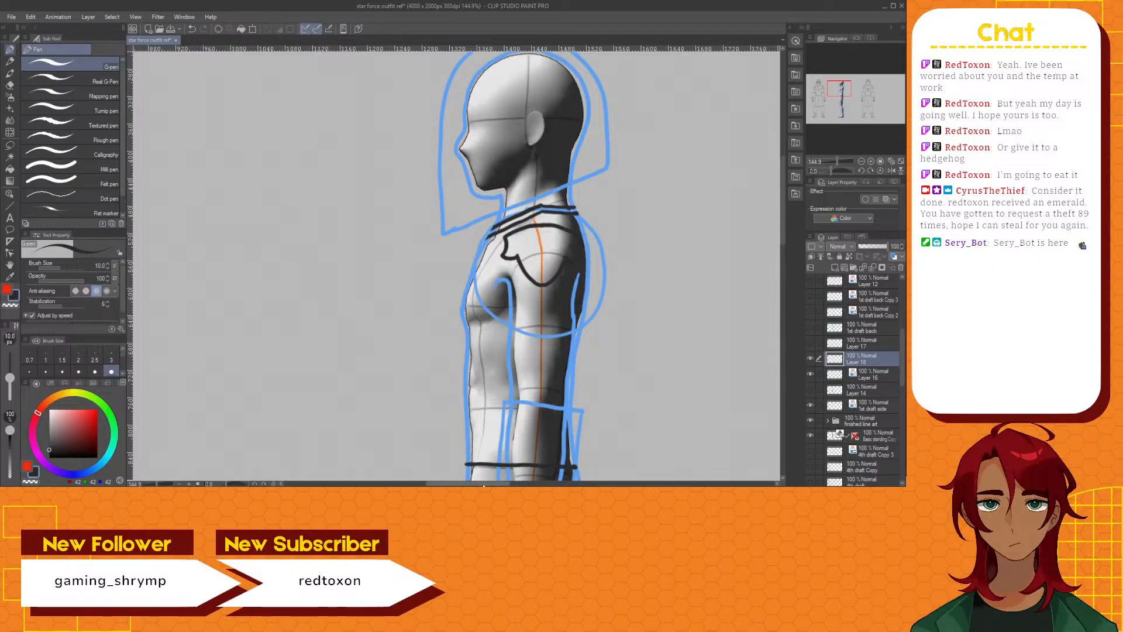
left_click_drag(484, 486, 429, 486)
scroll(870, 406, "down", 5)
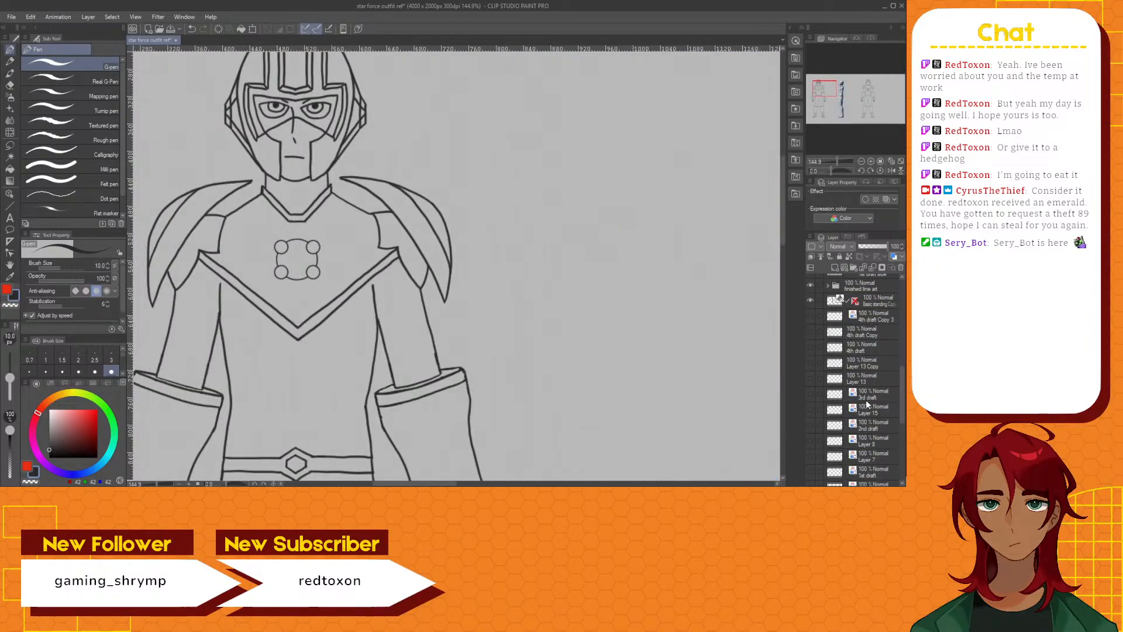
left_click(810, 445)
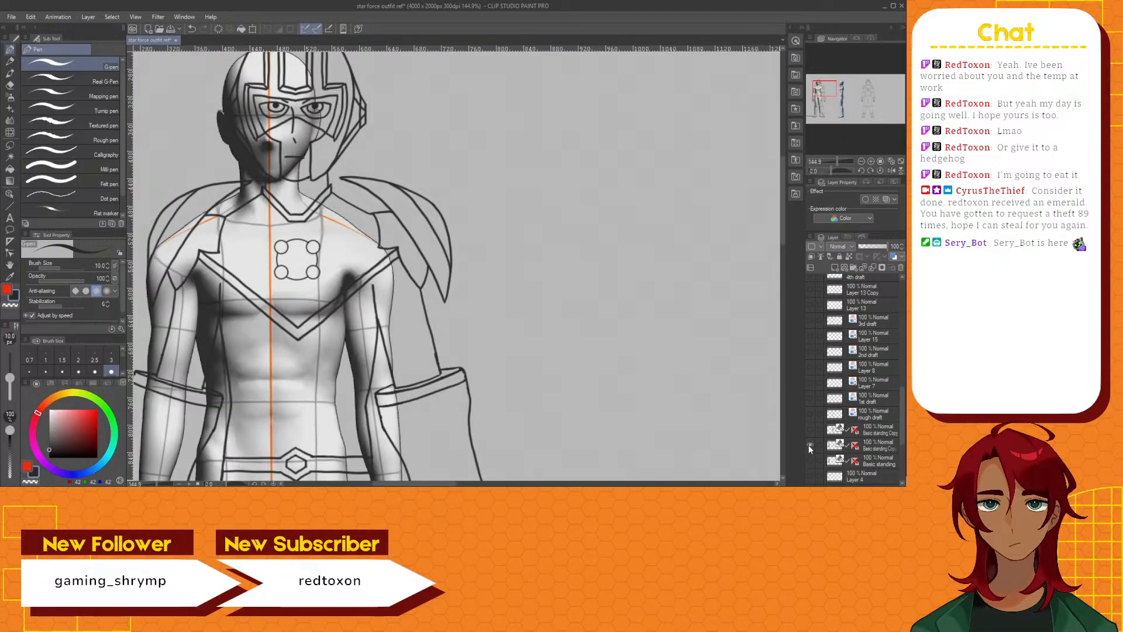
mouse_move(446, 485)
left_mouse_down()
mouse_move(489, 478)
mouse_move(455, 465)
left_mouse_up()
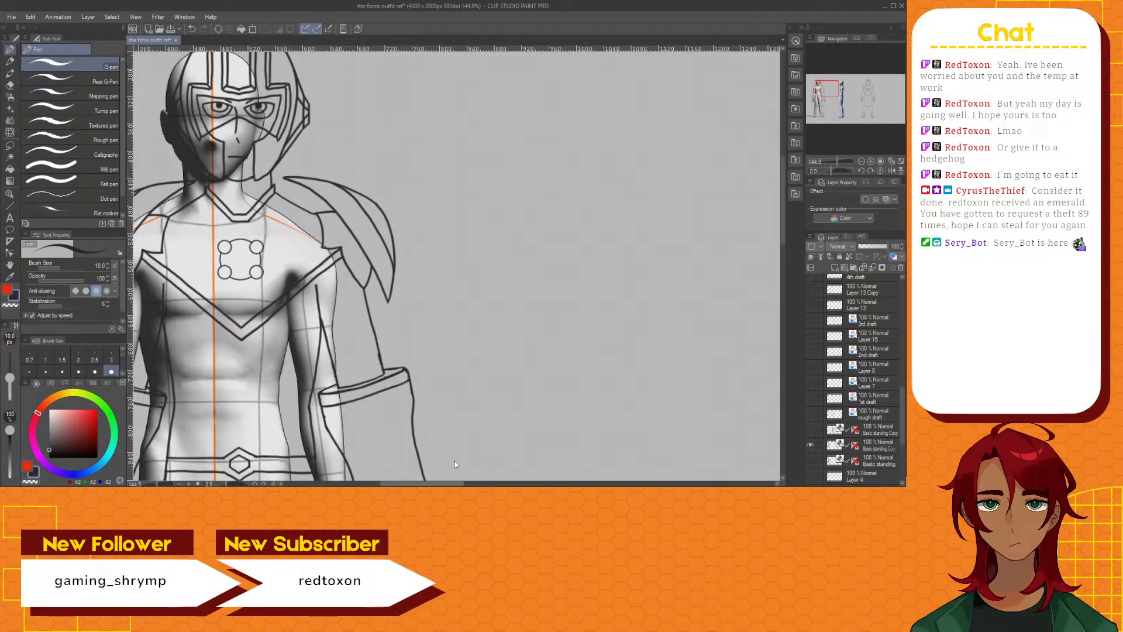
scroll(454, 460, "right", 2)
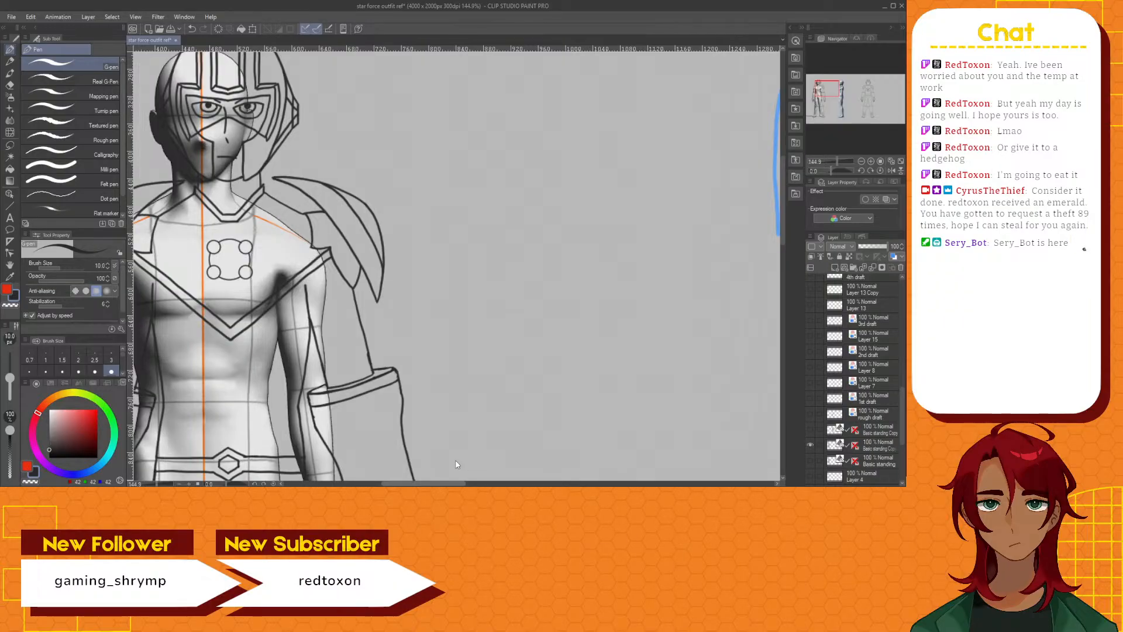
Hide the side-view mannequin, lasso the larger shoulder emblem, and copy it onto a new layer
scroll(456, 461, "right", 1)
left_click_drag(456, 461, 484, 457)
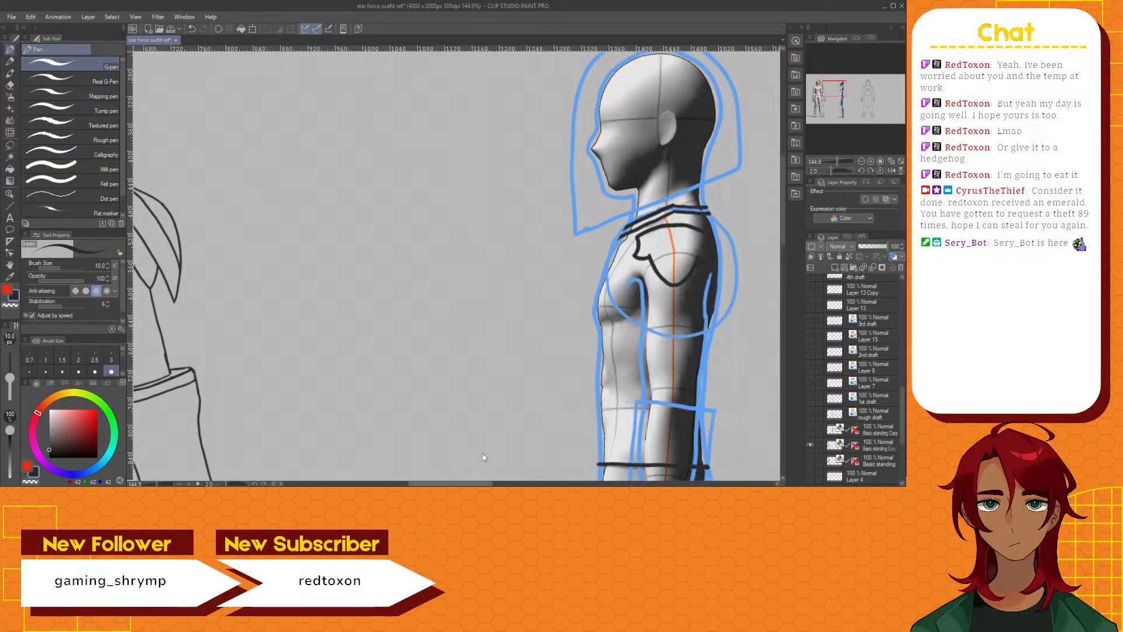
left_click_drag(484, 457, 480, 453)
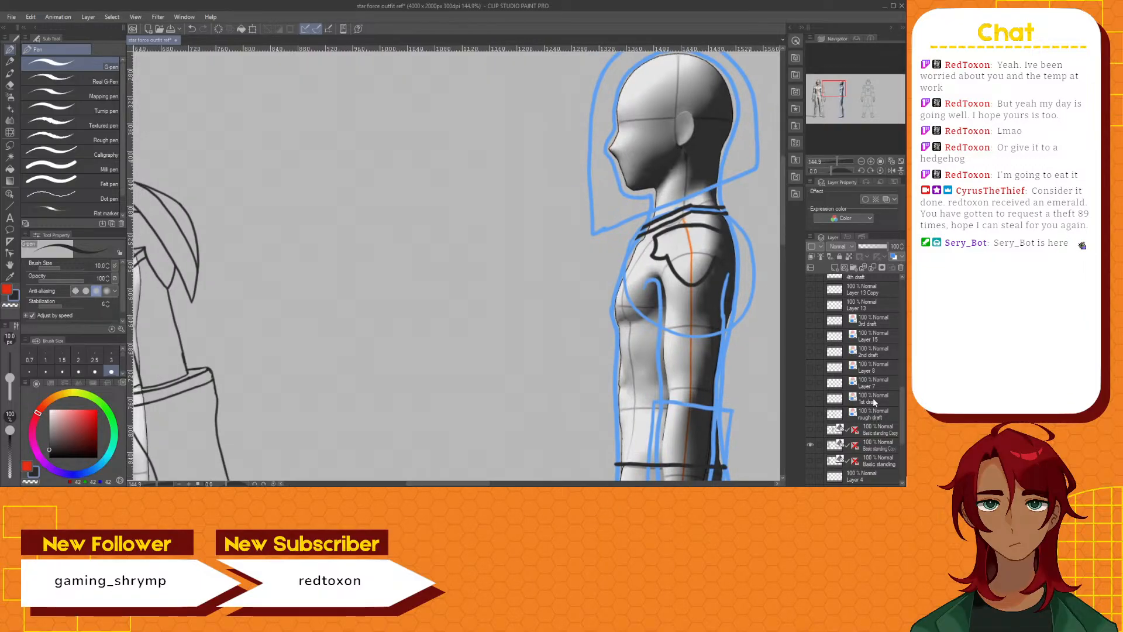
scroll(875, 397, "up", 5)
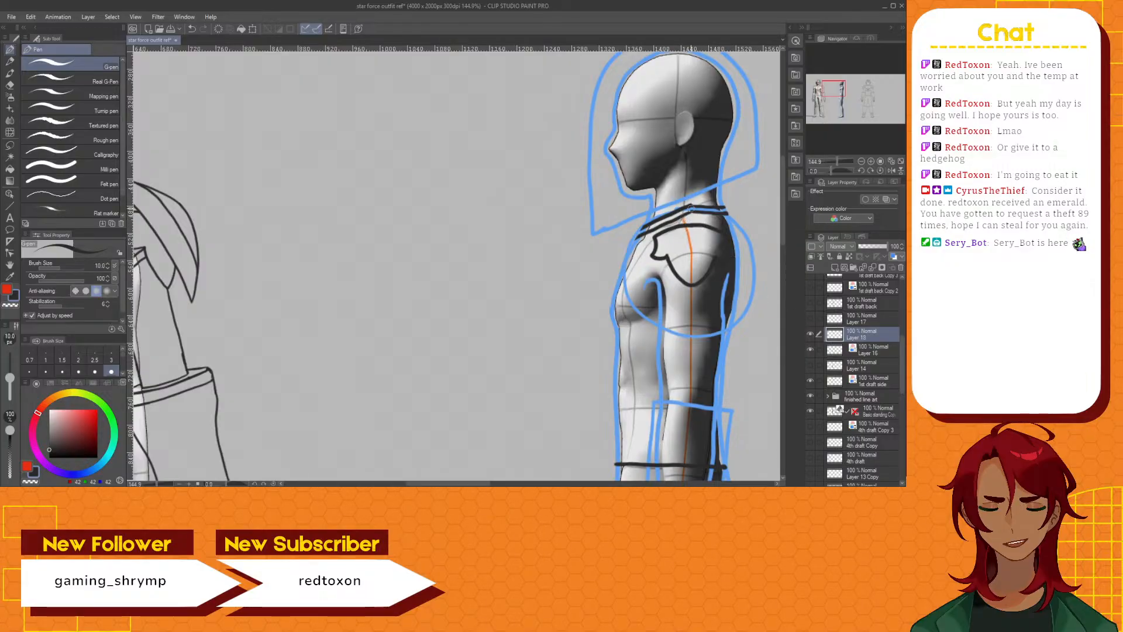
key("m")
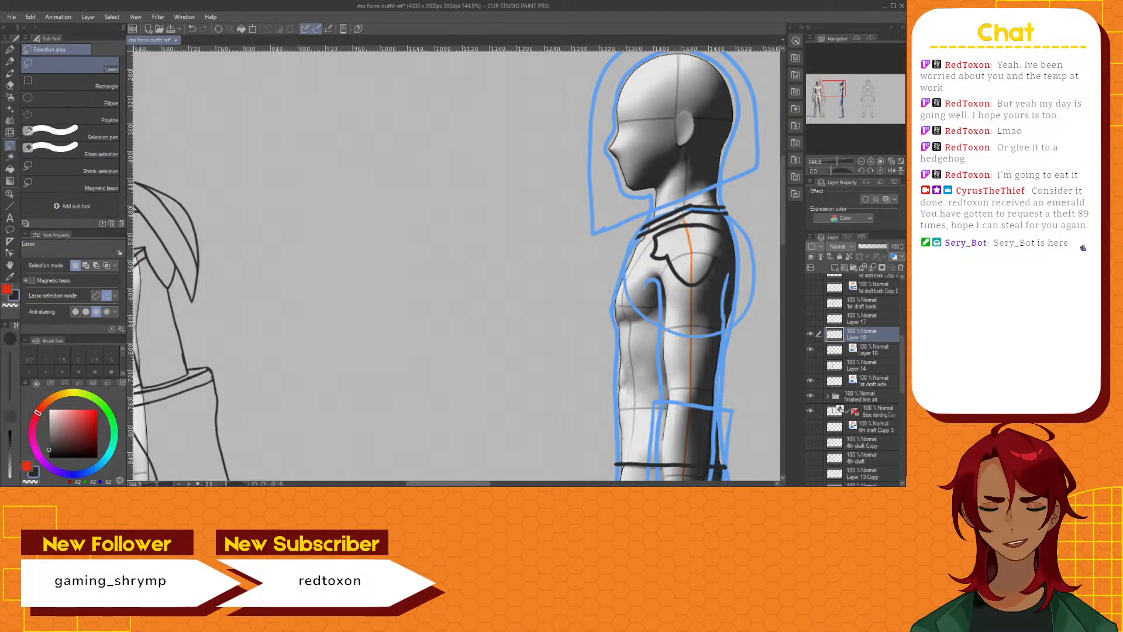
left_click_drag(455, 484, 483, 484)
scroll(485, 247, "up", 2)
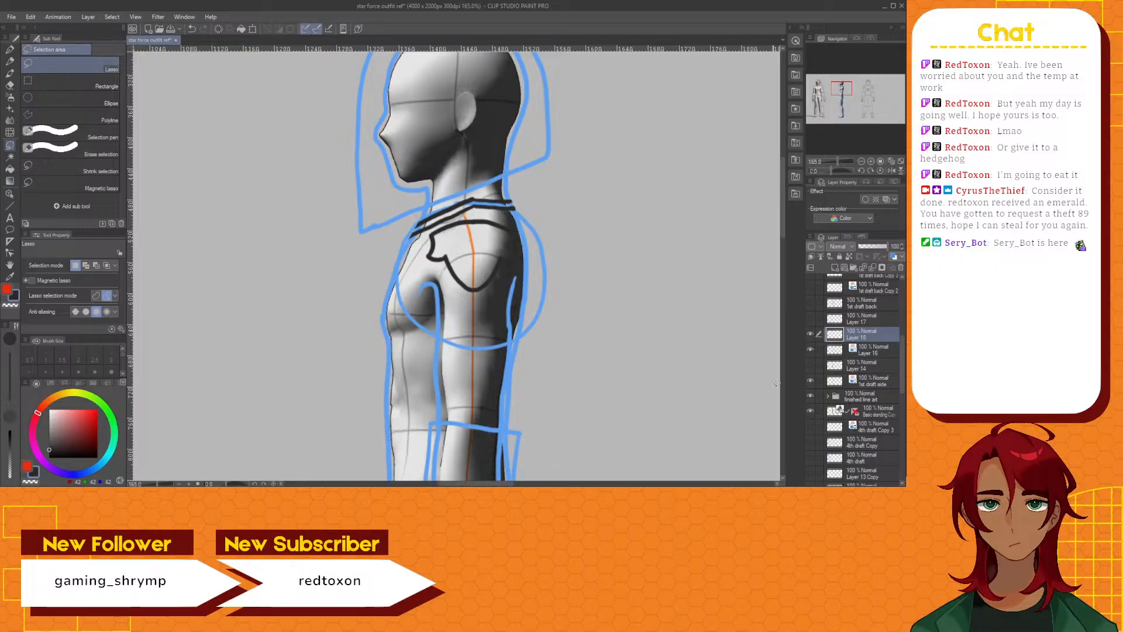
left_click(812, 412)
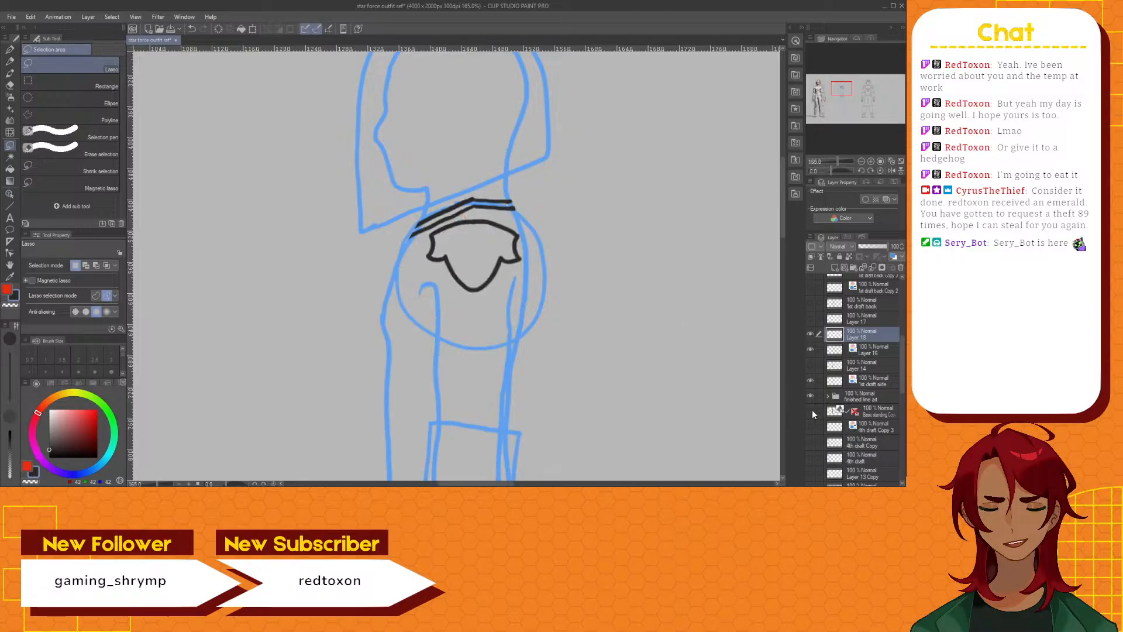
scroll(419, 261, "up", 2)
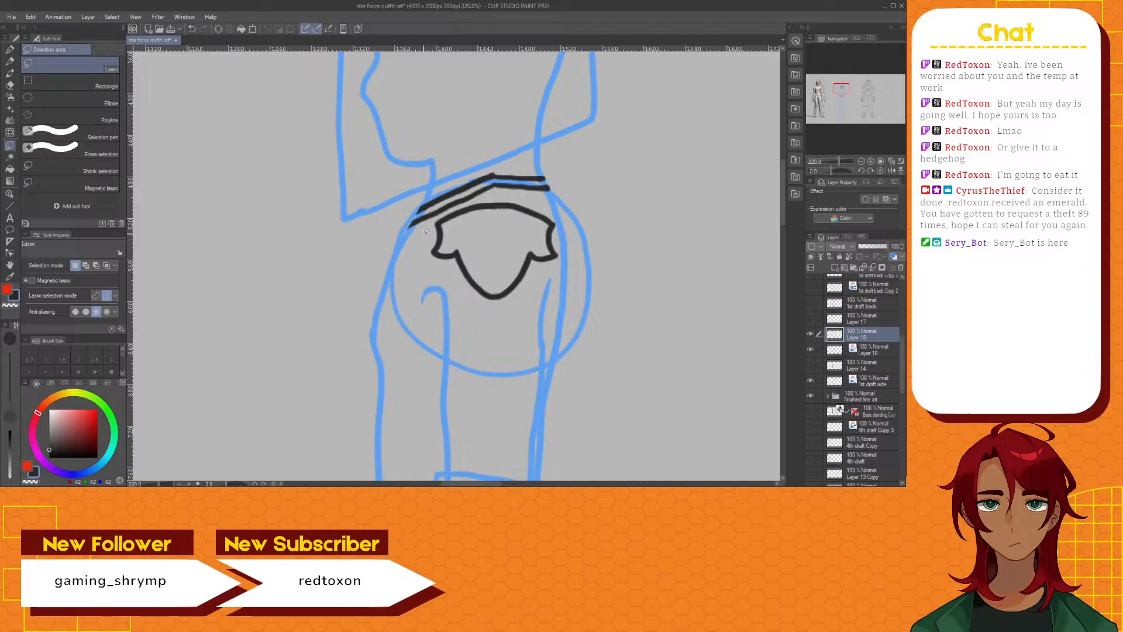
left_click_drag(429, 225, 445, 211)
mouse_move(509, 194)
left_mouse_down()
mouse_move(552, 205)
mouse_move(577, 228)
mouse_move(574, 269)
mouse_move(541, 305)
mouse_move(514, 318)
mouse_move(477, 306)
mouse_move(435, 247)
left_mouse_up()
left_click(509, 335)
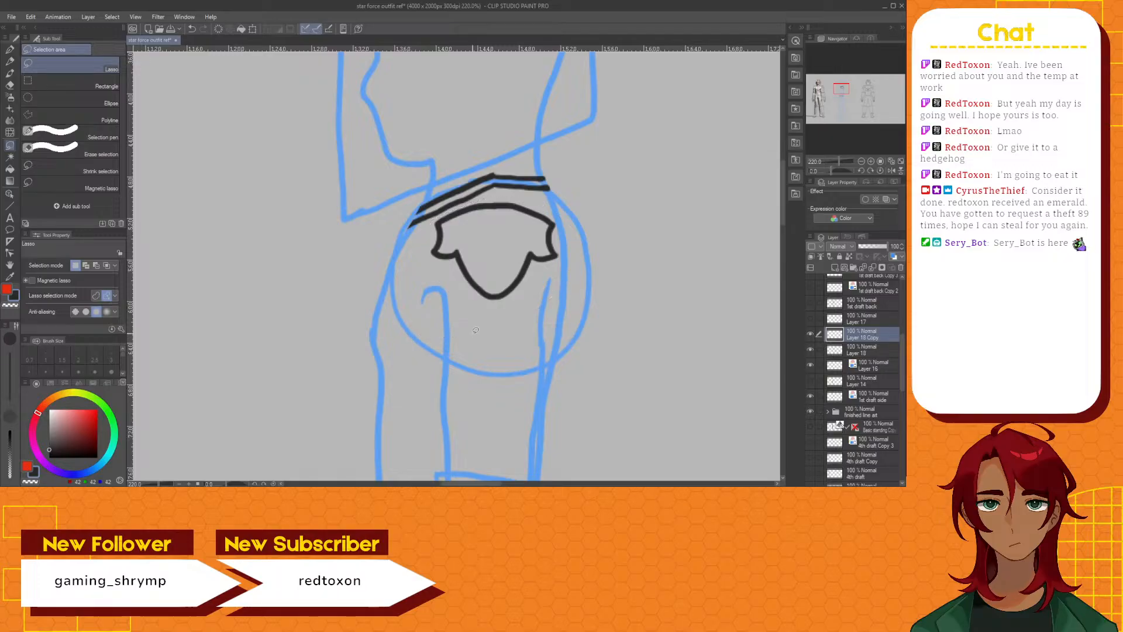
Compare the side-view shoulder emblem with the front-view armour and show the side-view mannequin again
scroll(514, 332, "down", 2)
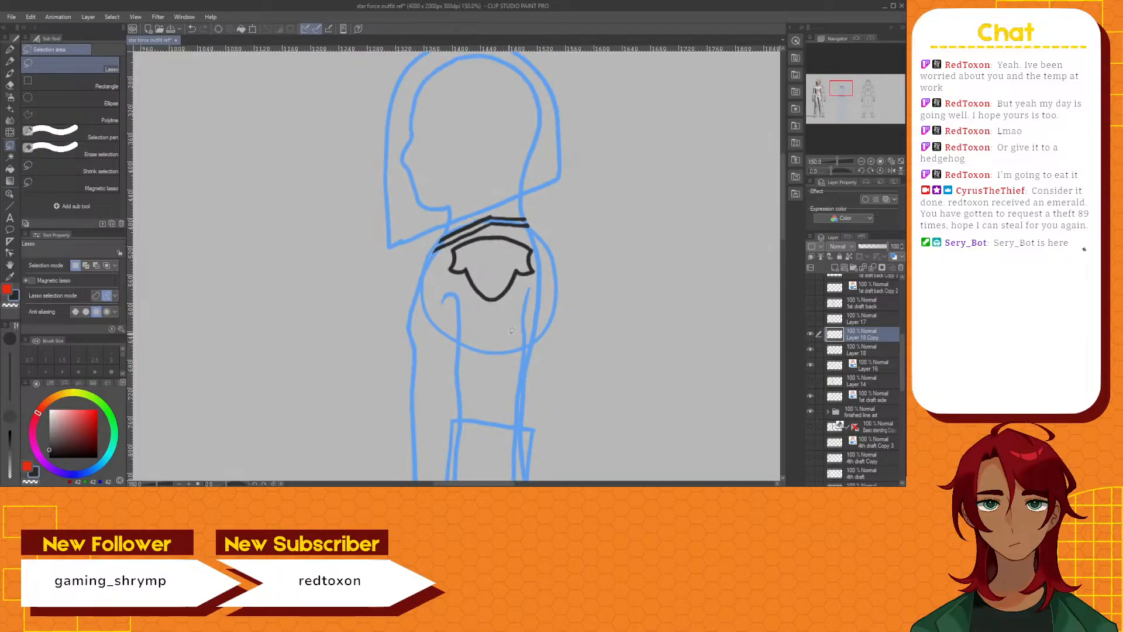
scroll(512, 331, "down", 1)
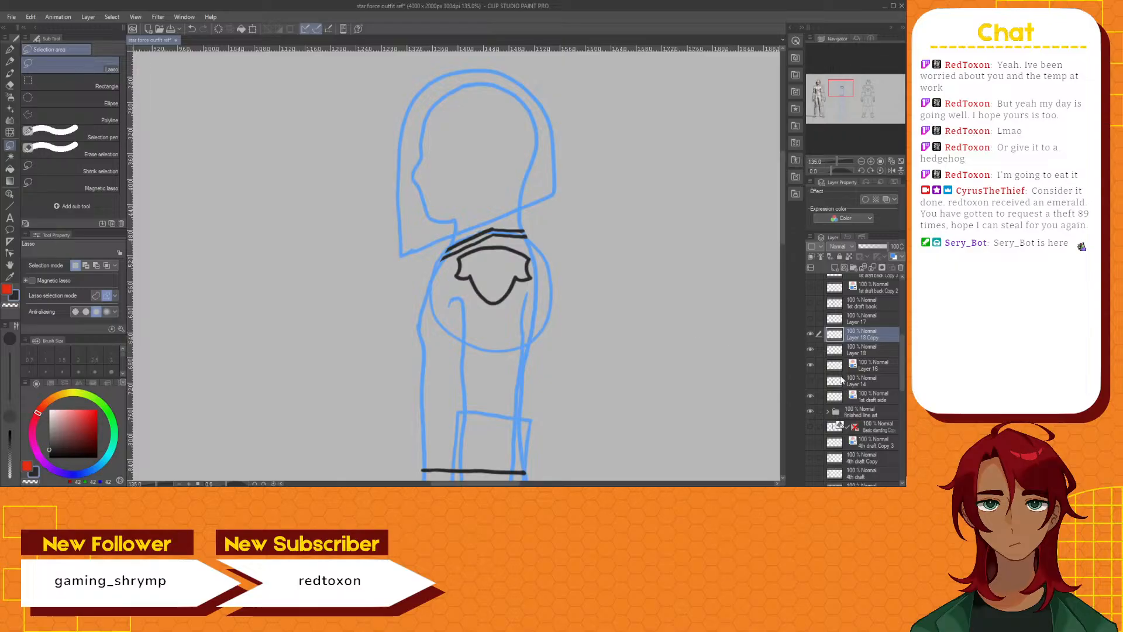
scroll(736, 420, "down", 2)
scroll(736, 421, "down", 1)
mouse_move(514, 485)
left_mouse_down()
mouse_move(497, 486)
mouse_move(510, 485)
left_mouse_up()
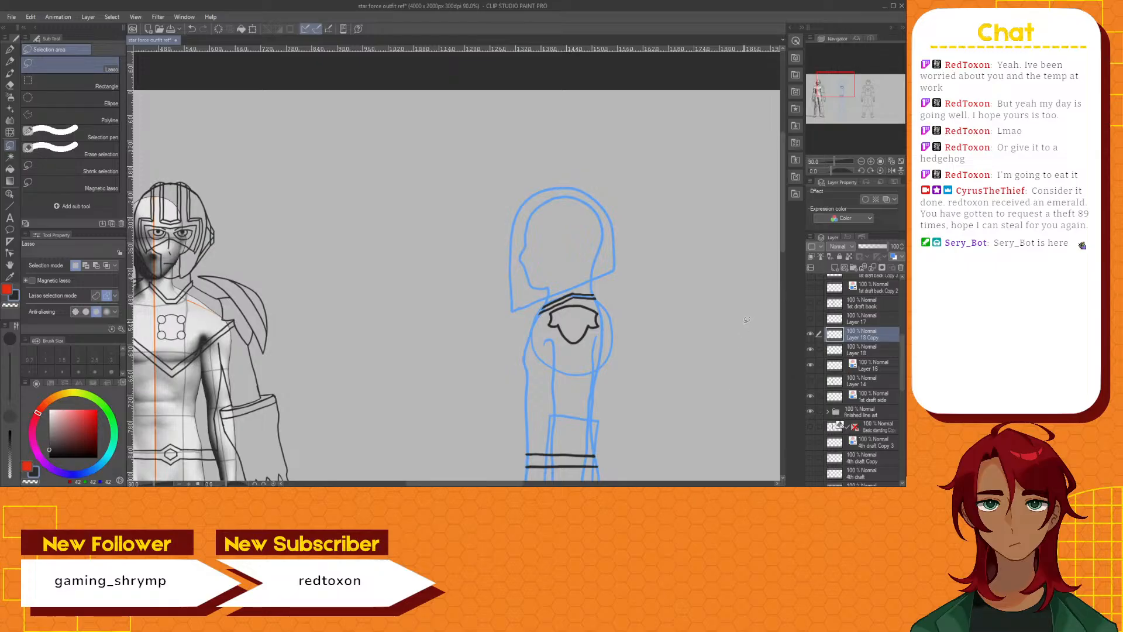
scroll(735, 316, "up", 3)
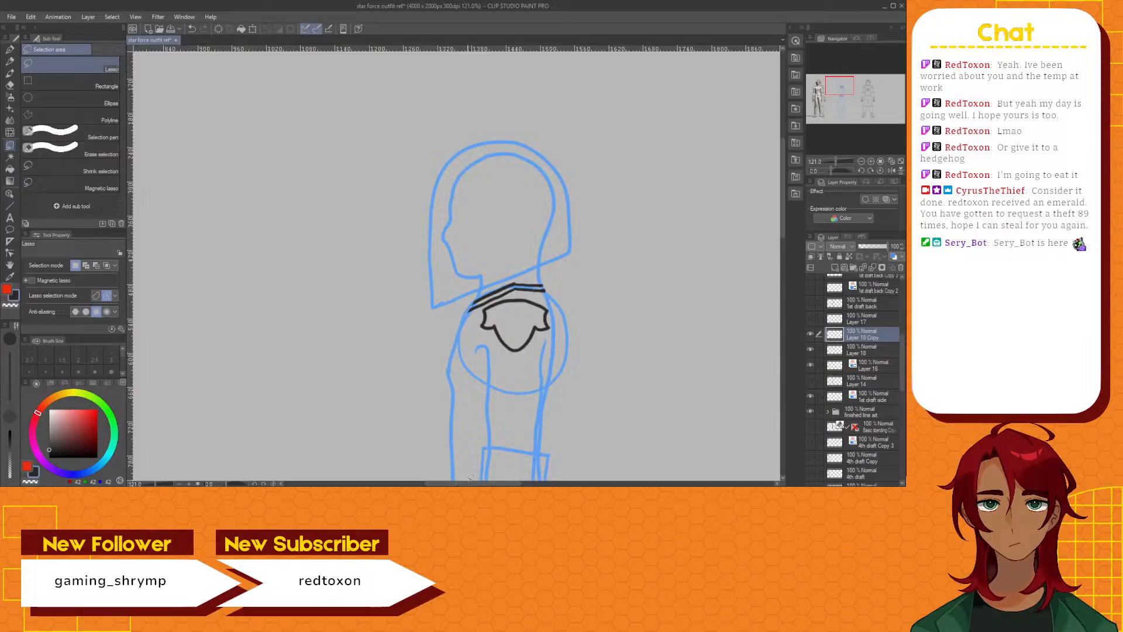
left_click(810, 426)
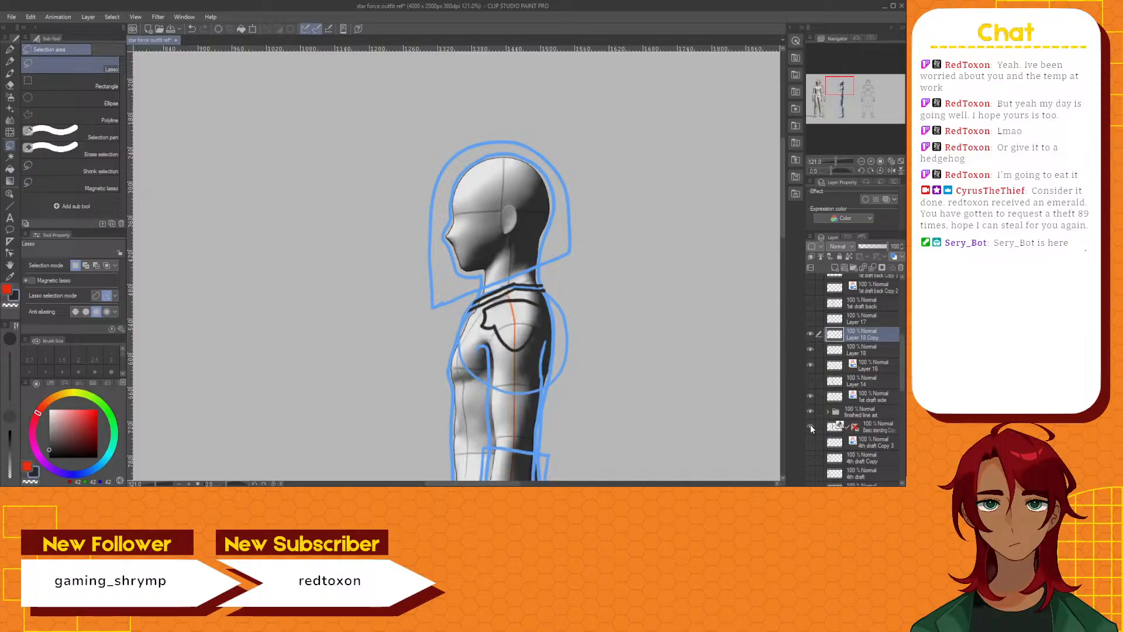
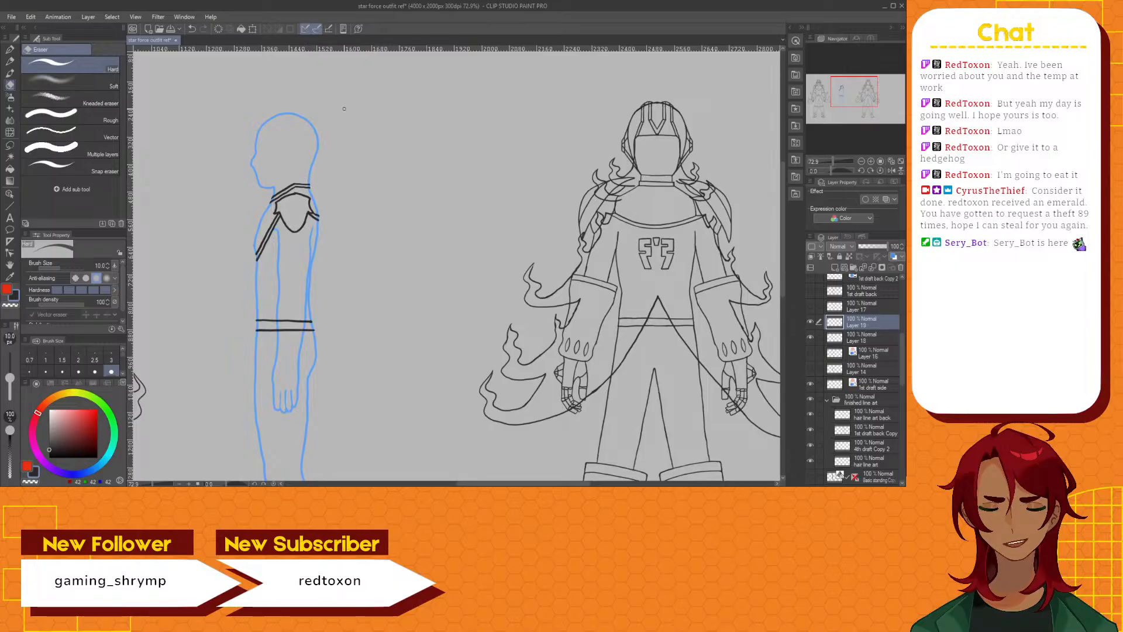
Draw a long hair lock with the G-pen, sweeping from the back of the side-view head down to a flame-shaped tip behind the legs
left_click(9, 51)
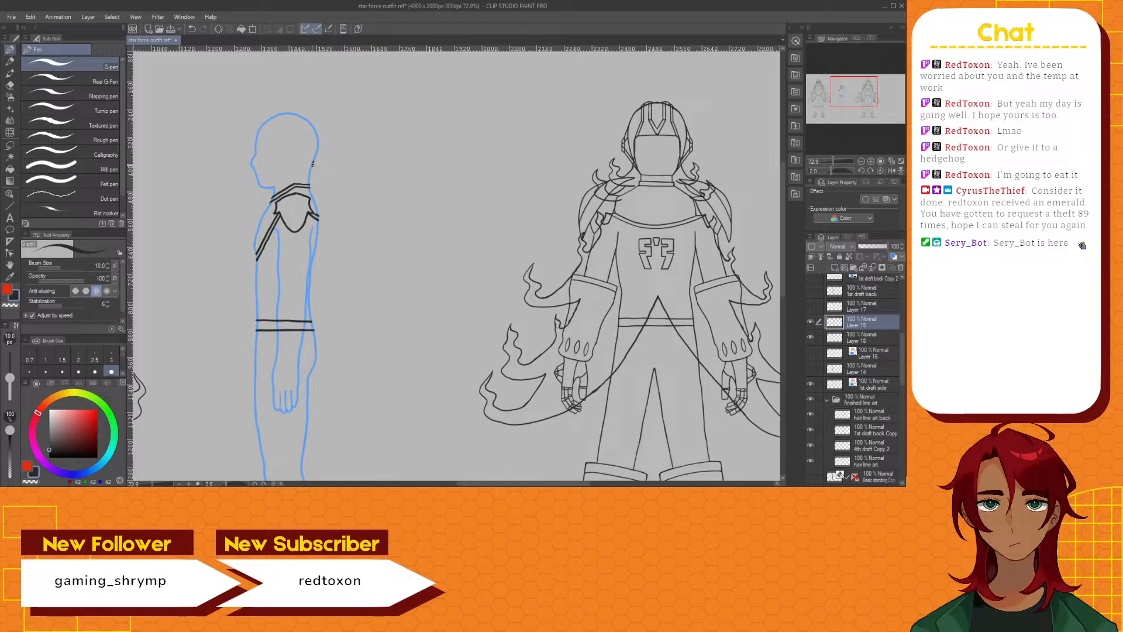
mouse_move(312, 170)
left_mouse_down()
mouse_move(342, 373)
mouse_move(365, 414)
mouse_move(421, 436)
left_mouse_up()
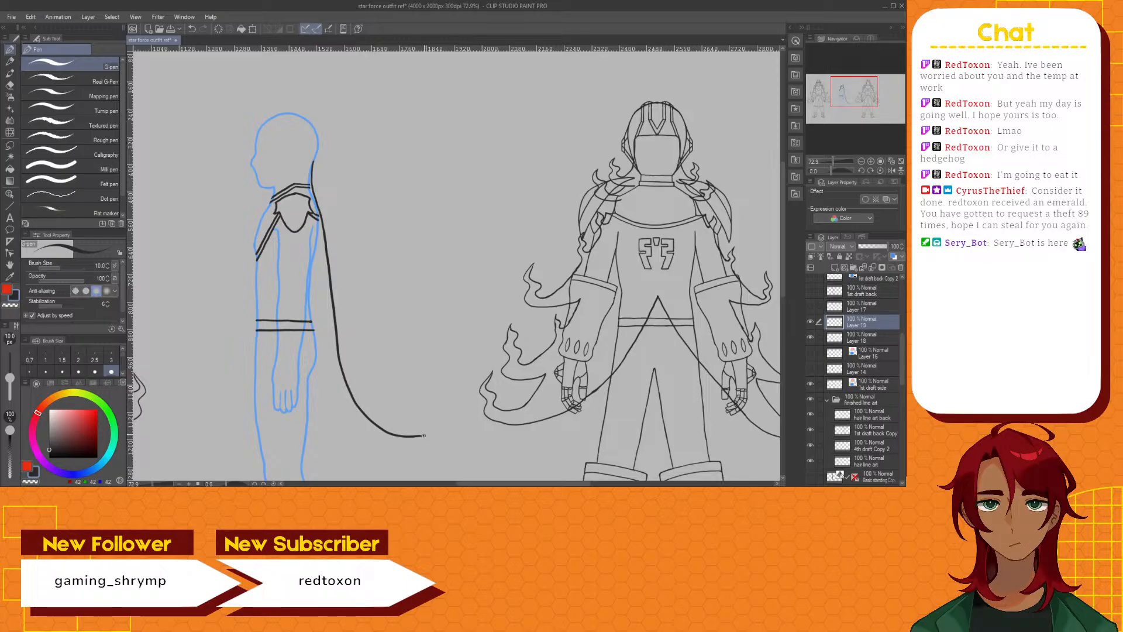
mouse_move(418, 436)
left_mouse_down()
mouse_move(435, 424)
mouse_move(446, 368)
left_mouse_up()
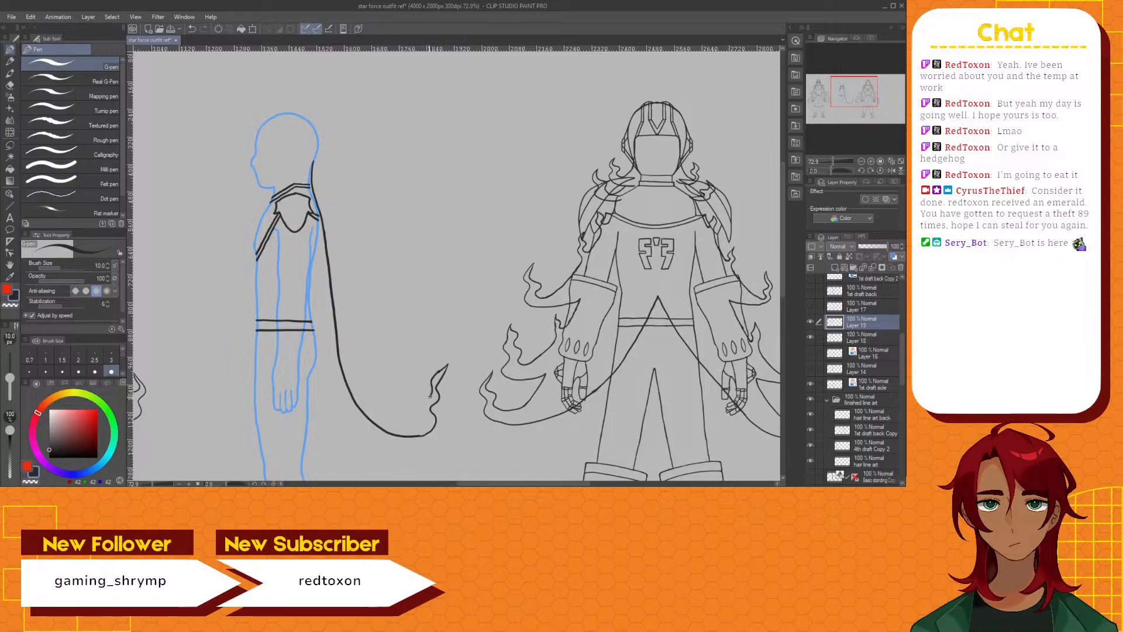
left_click_drag(425, 401, 402, 387)
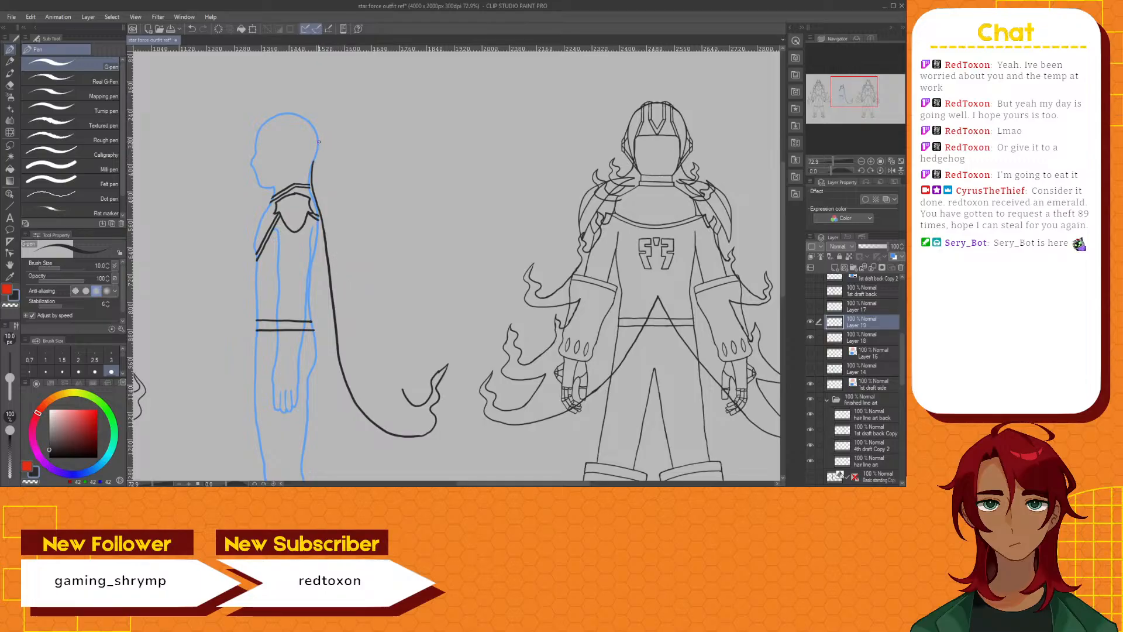
mouse_move(319, 141)
left_mouse_down()
mouse_move(372, 257)
mouse_move(408, 400)
mouse_move(426, 407)
left_mouse_up()
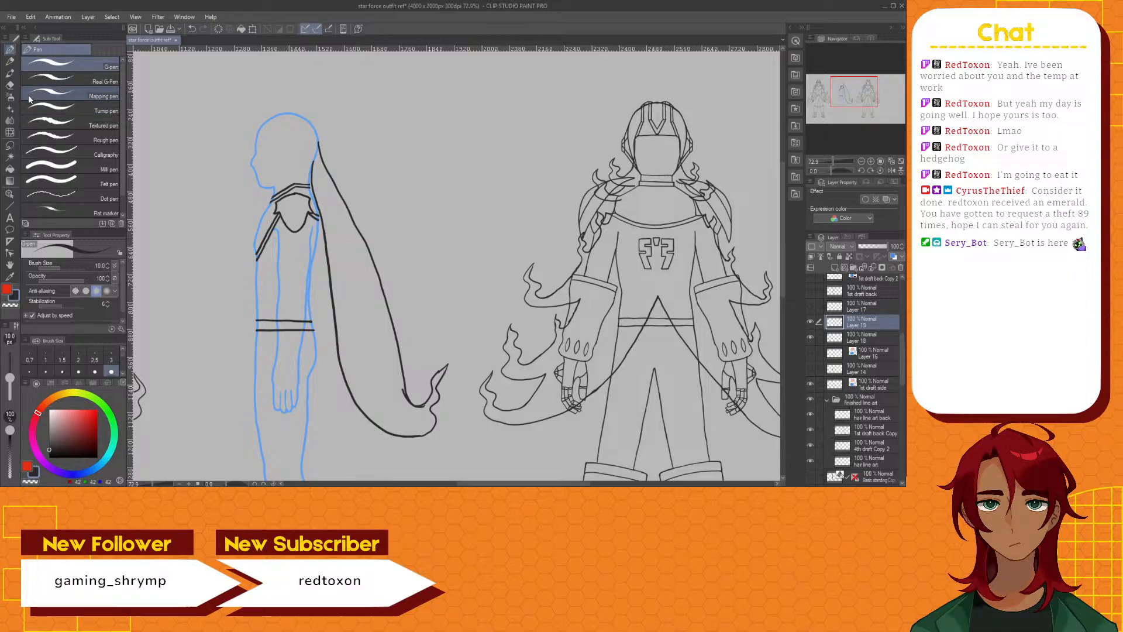
Lasso the lower part of the side-view hair lock, including its flame-shaped tip, delete it, and return to the G-pen
left_click(10, 148)
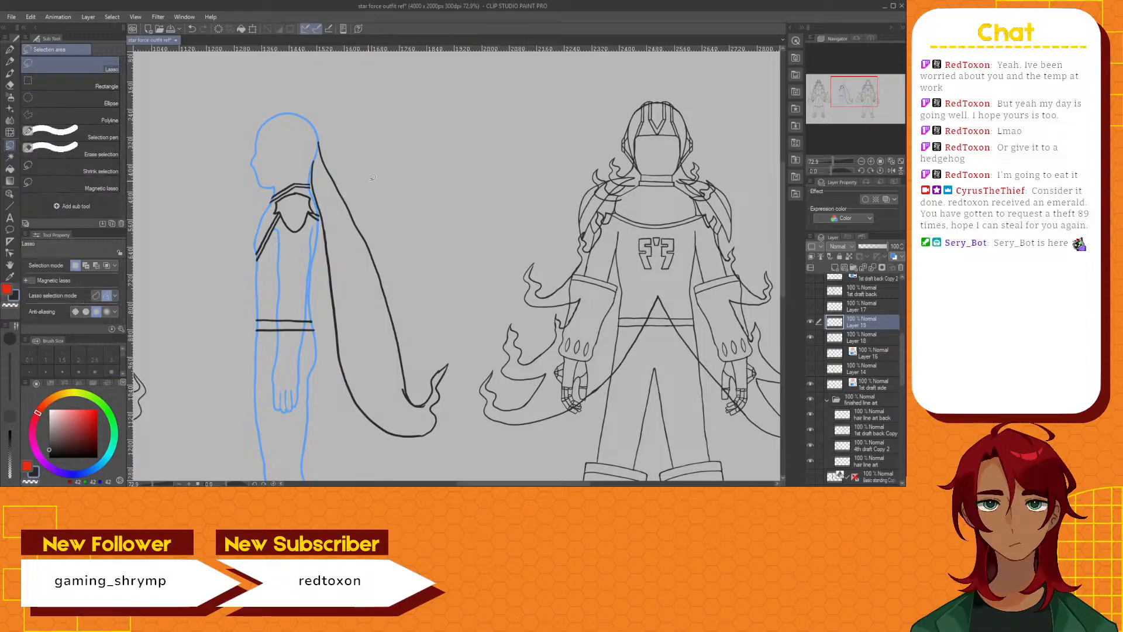
mouse_move(362, 189)
left_mouse_down()
mouse_move(350, 301)
mouse_move(360, 410)
mouse_move(384, 446)
mouse_move(429, 448)
mouse_move(459, 381)
mouse_move(456, 304)
mouse_move(411, 214)
mouse_move(361, 191)
left_mouse_up()
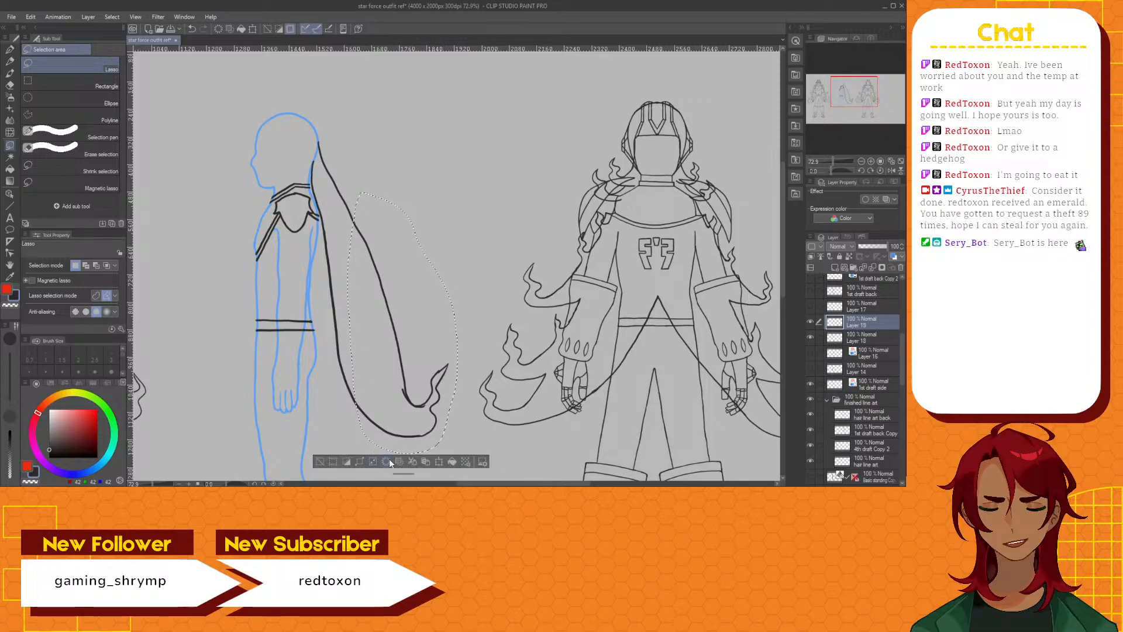
left_click(388, 460)
left_click(318, 462)
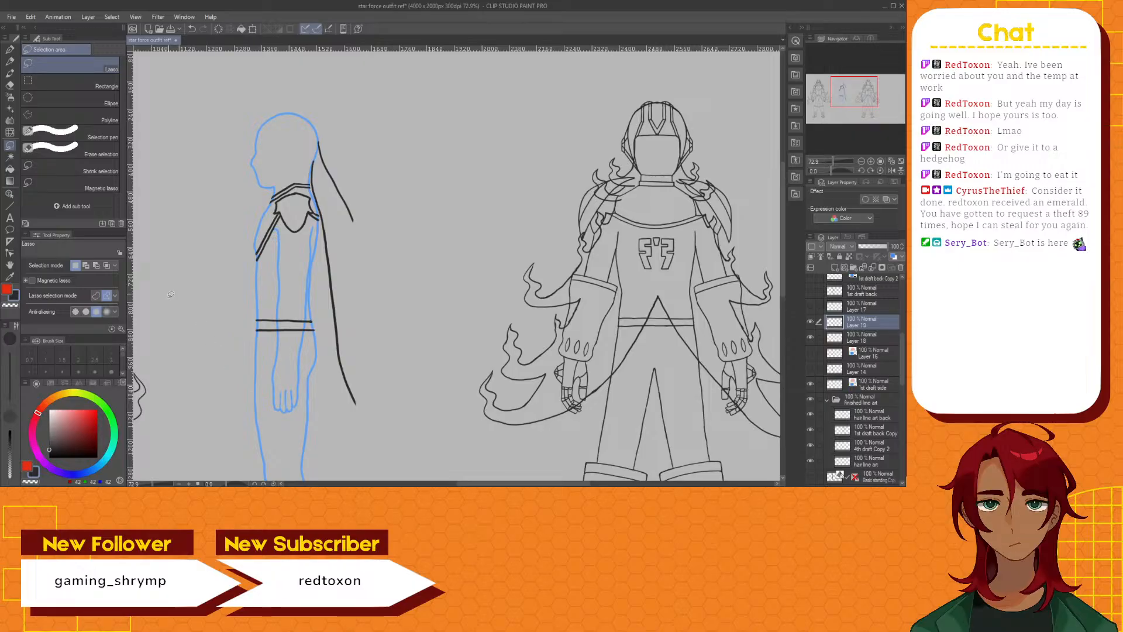
left_click(10, 50)
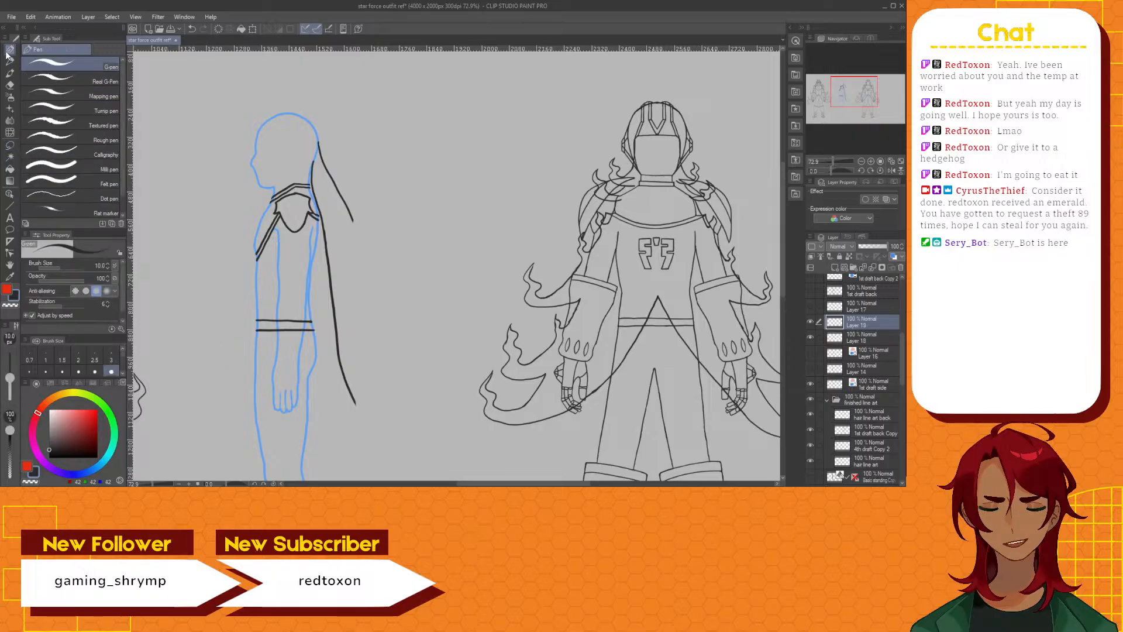